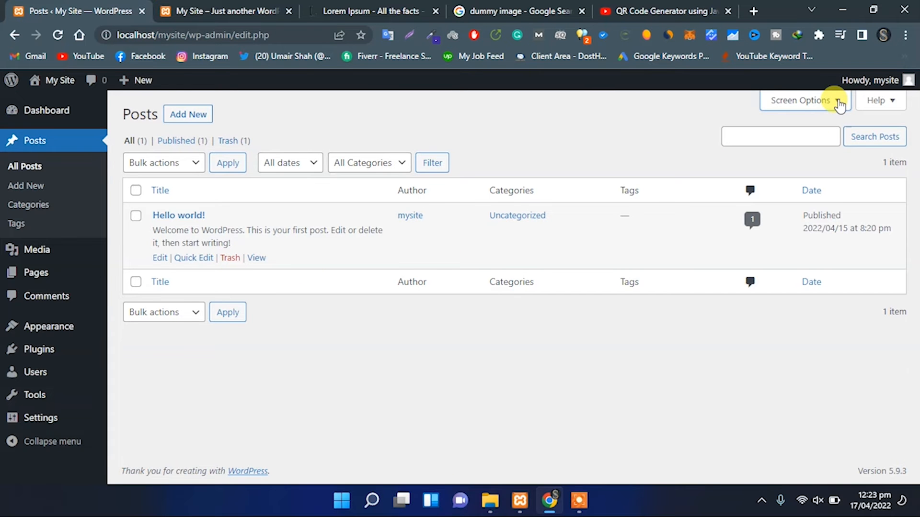
Switch the posts list to Compact view in the screen options and apply it.
left_click(838, 101)
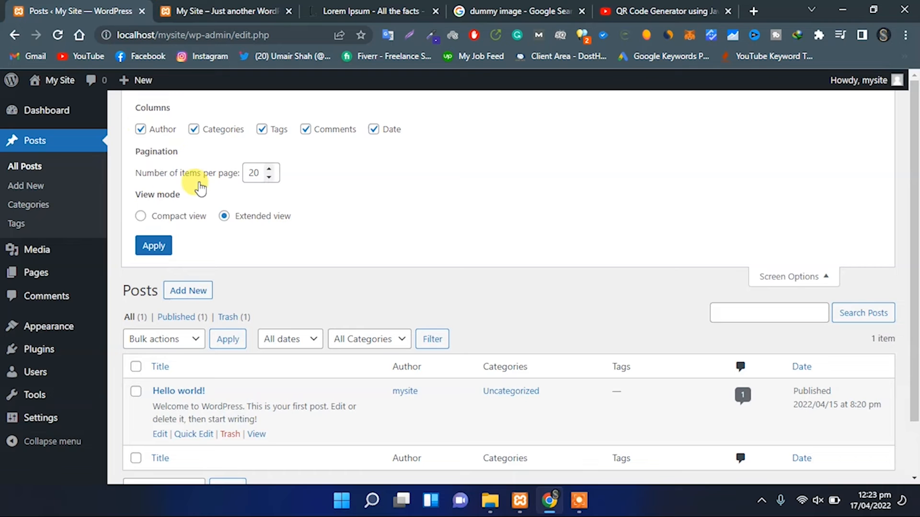
left_click(140, 217)
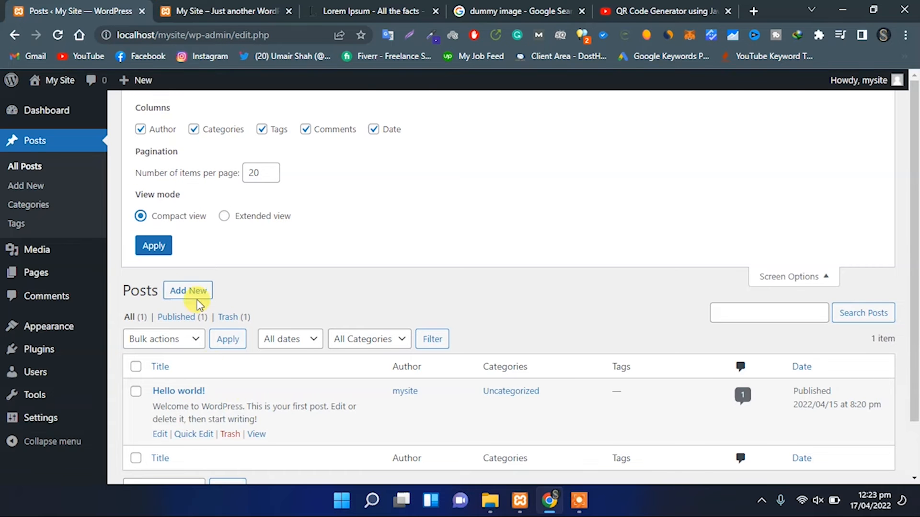
left_click(159, 248)
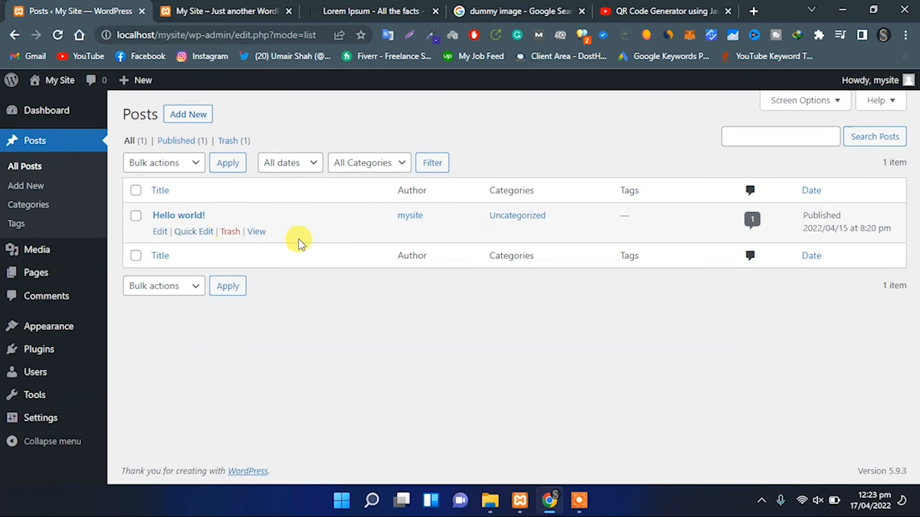
Set the posts list's view mode to Extended view and apply it.
left_click(804, 100)
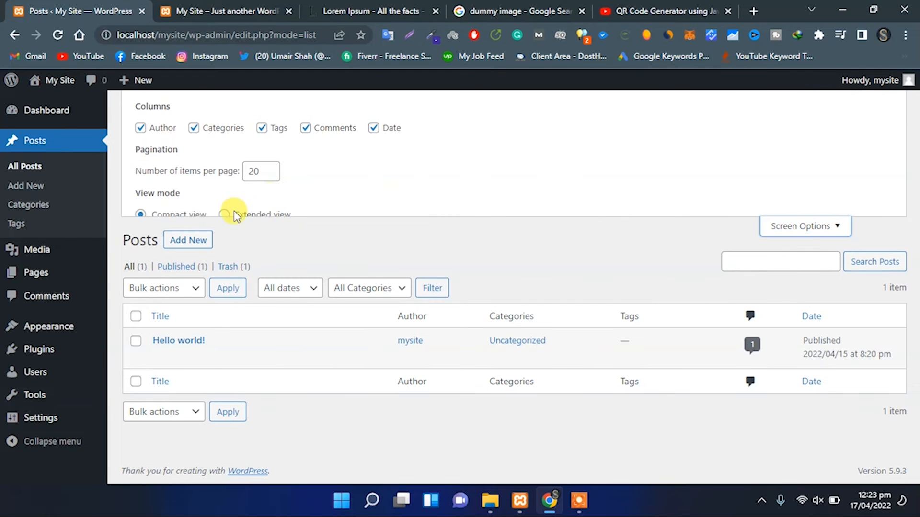
left_click(224, 205)
scroll(225, 191, "down", 1)
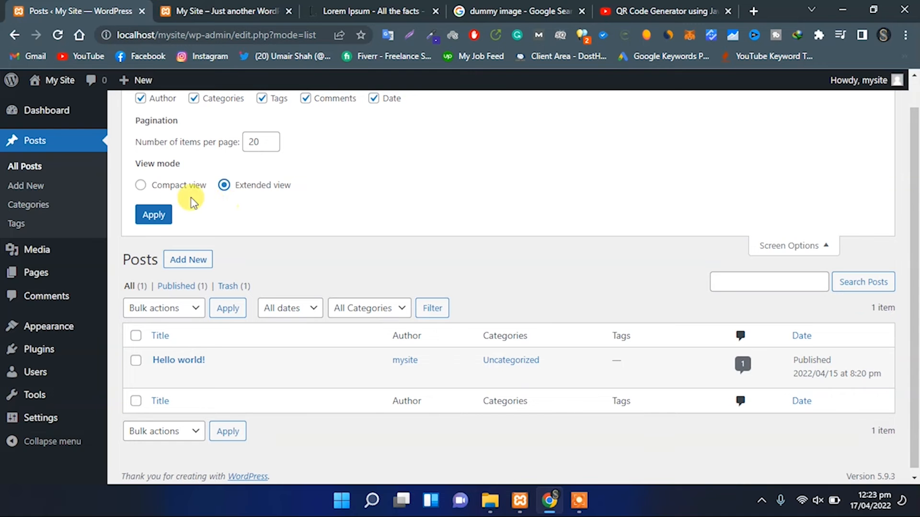
left_click(152, 214)
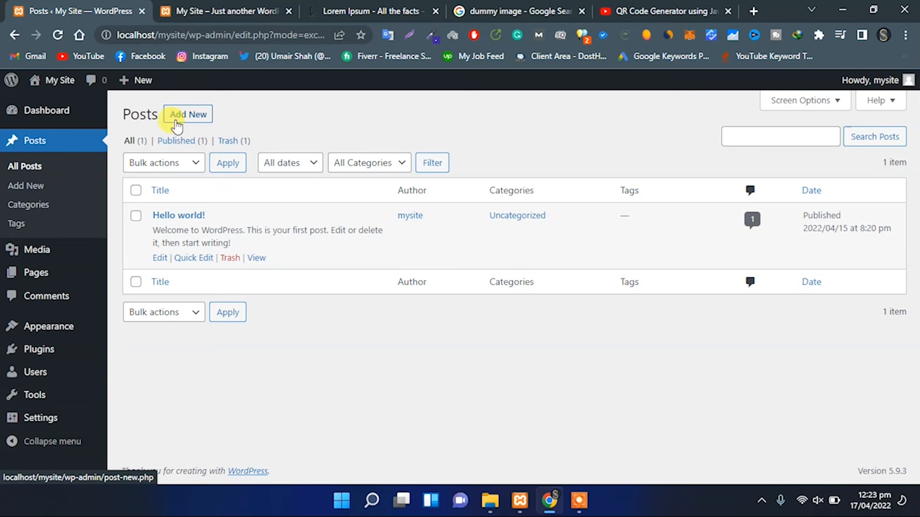
Create a new post titled "Learn WordPress With Code Pie", accepting the suggested capitalisation of WordPress.
mouse_move(144, 82)
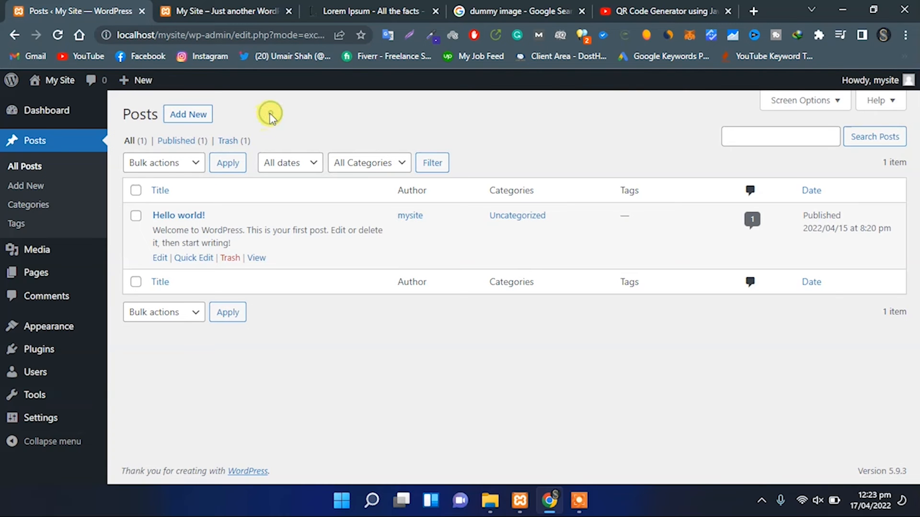
left_click(180, 125)
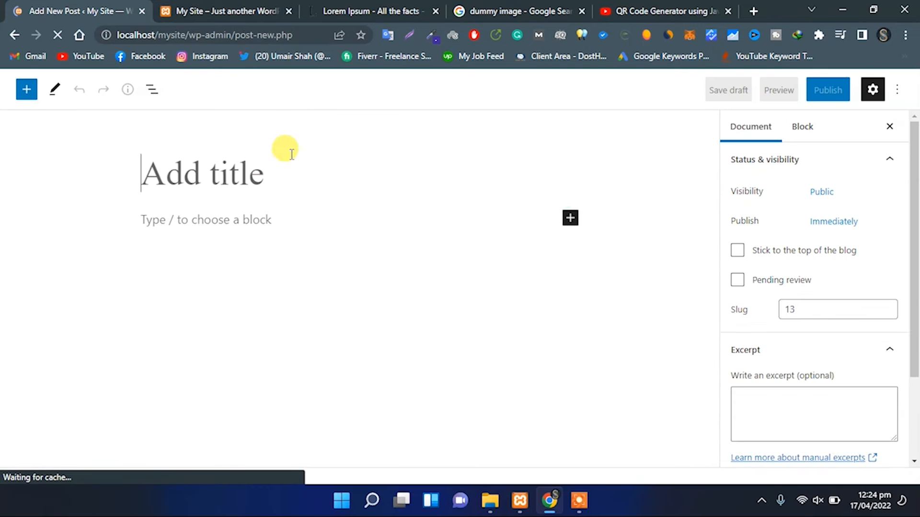
type("Learn Wordpress Wit")
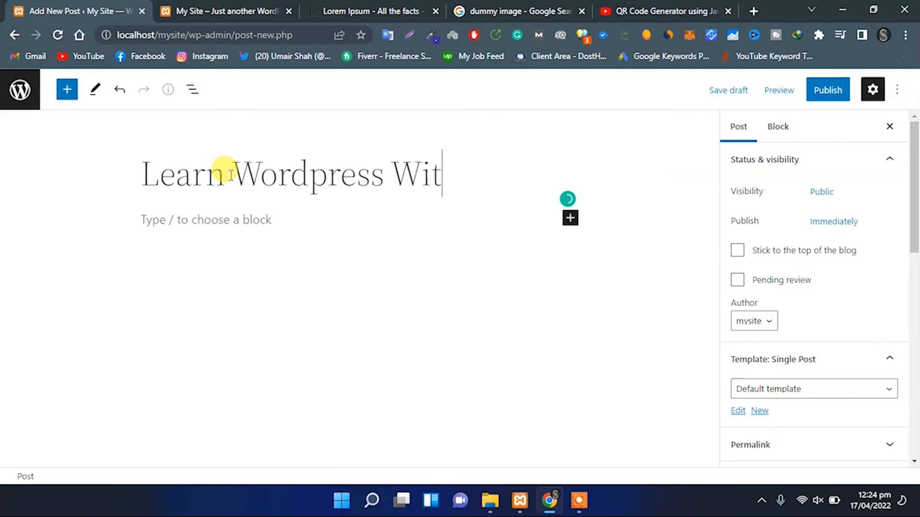
type("h Code Pie")
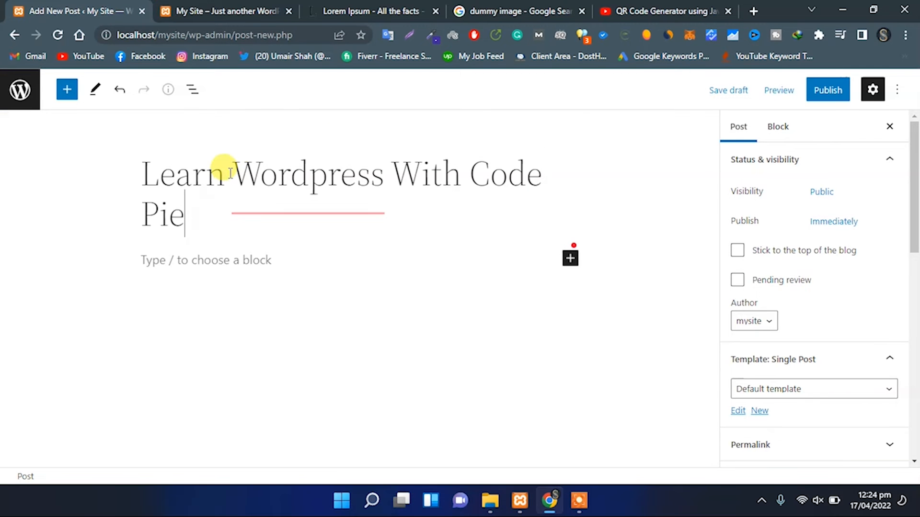
mouse_move(230, 173)
left_click(302, 235)
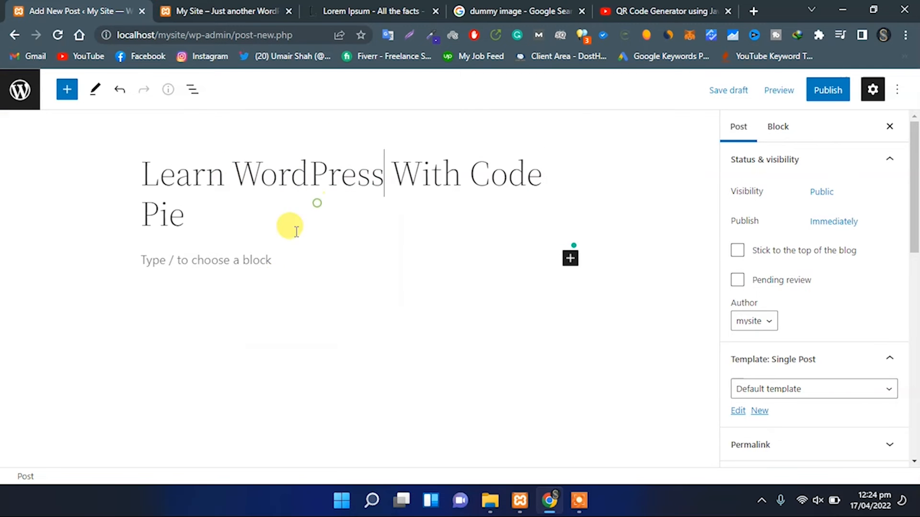
Browse the block library from the text and media blocks to the embeds, and view the quick block picker.
left_click(259, 264)
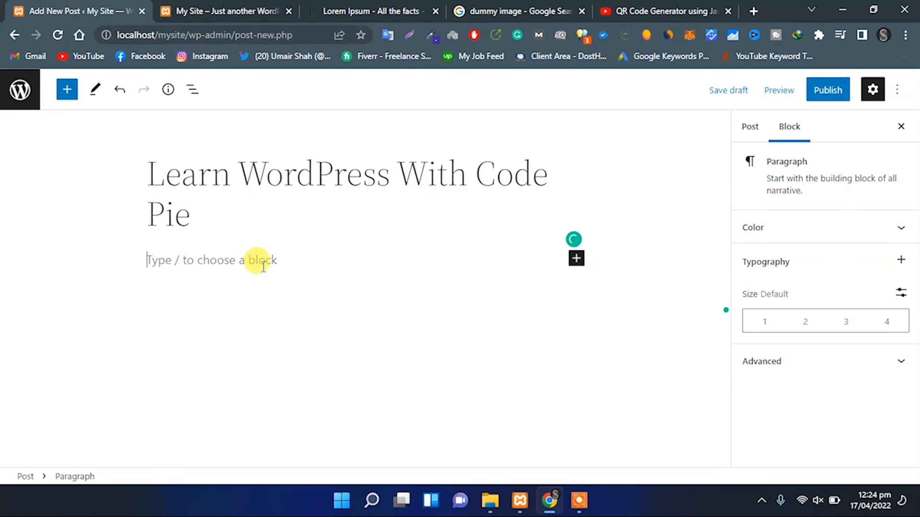
left_click(70, 93)
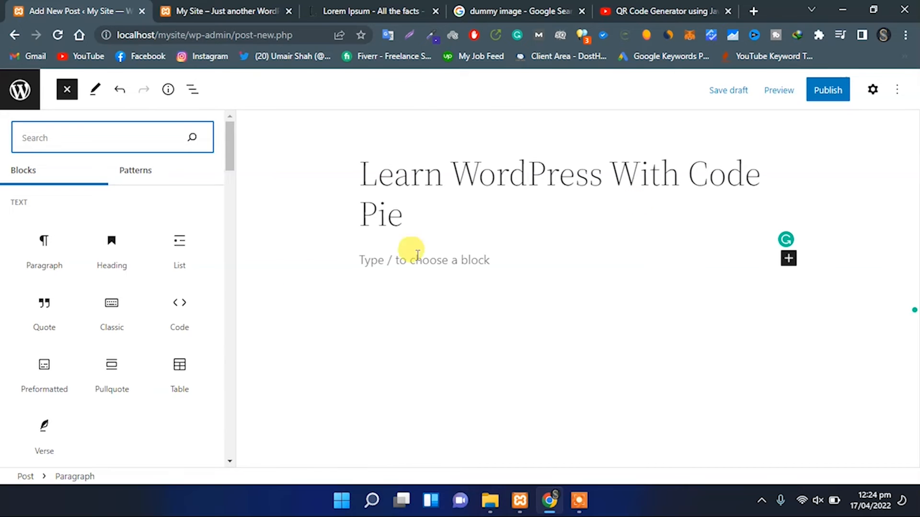
mouse_move(170, 268)
scroll(171, 268, "down", 2)
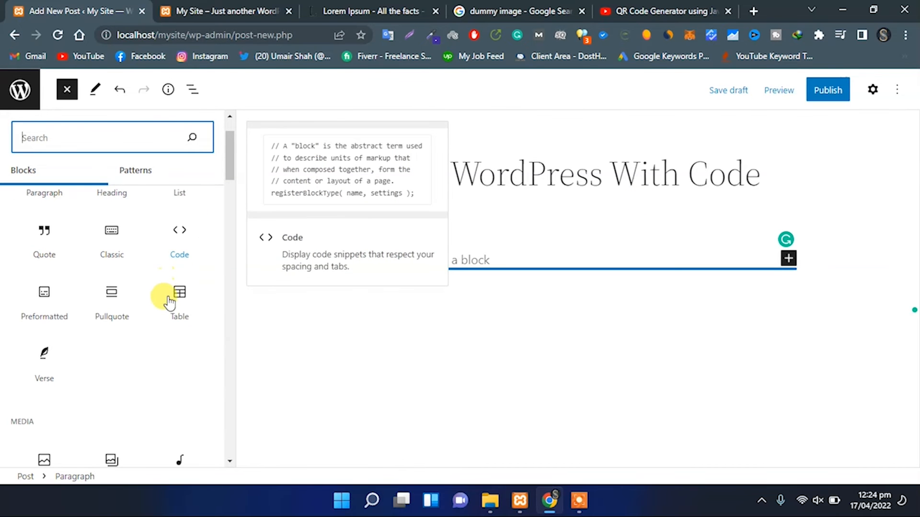
scroll(61, 348, "down", 1)
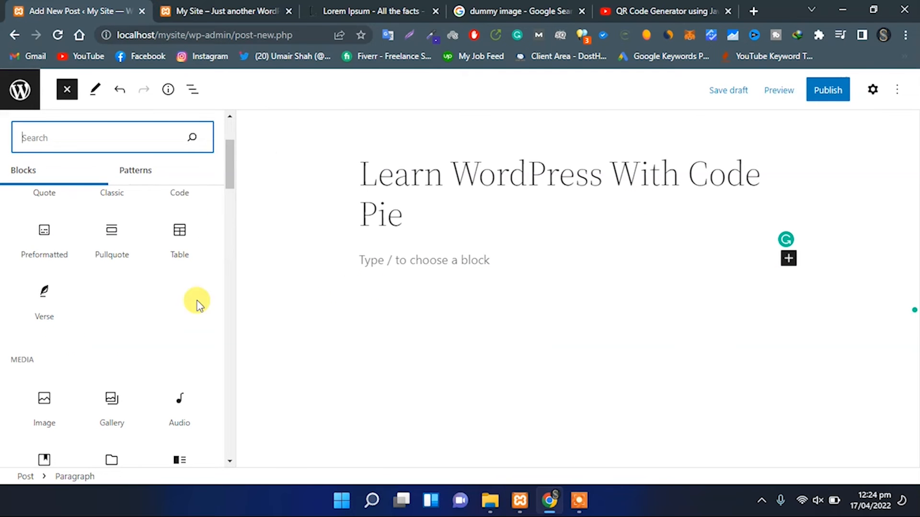
left_click(787, 261)
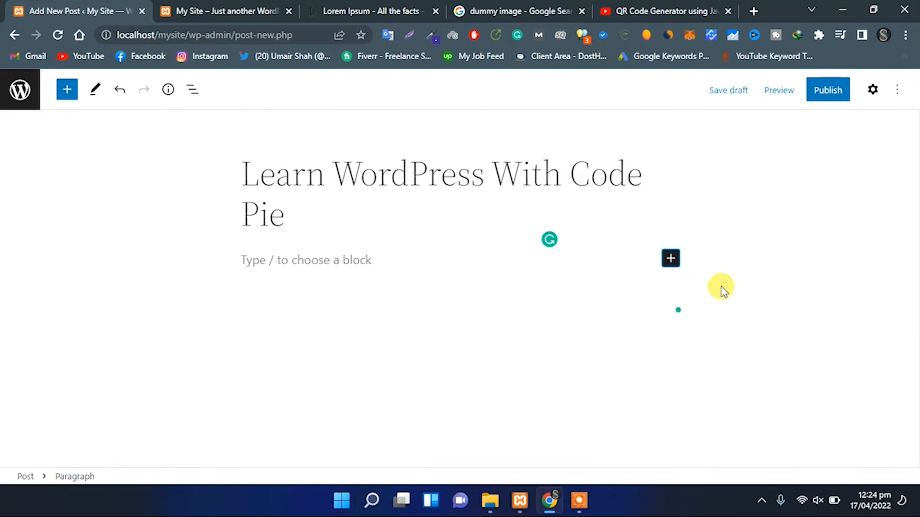
left_click(672, 263)
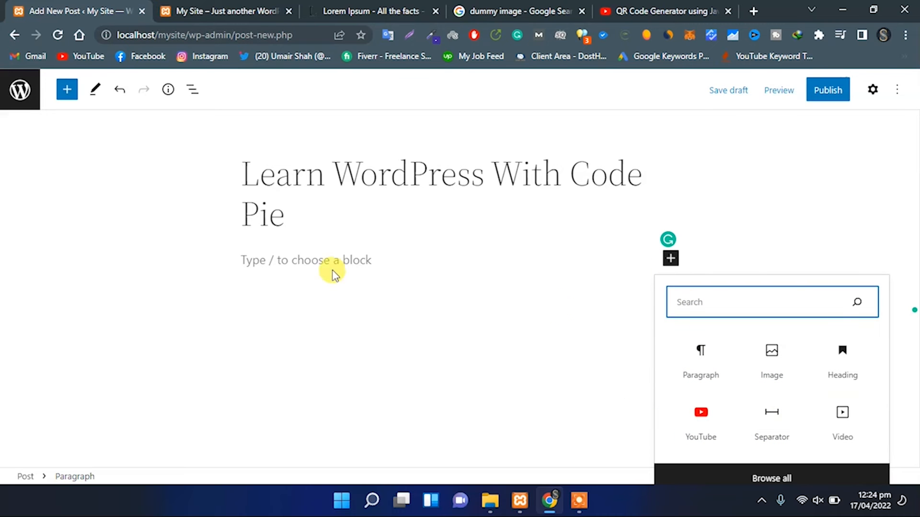
left_click(69, 96)
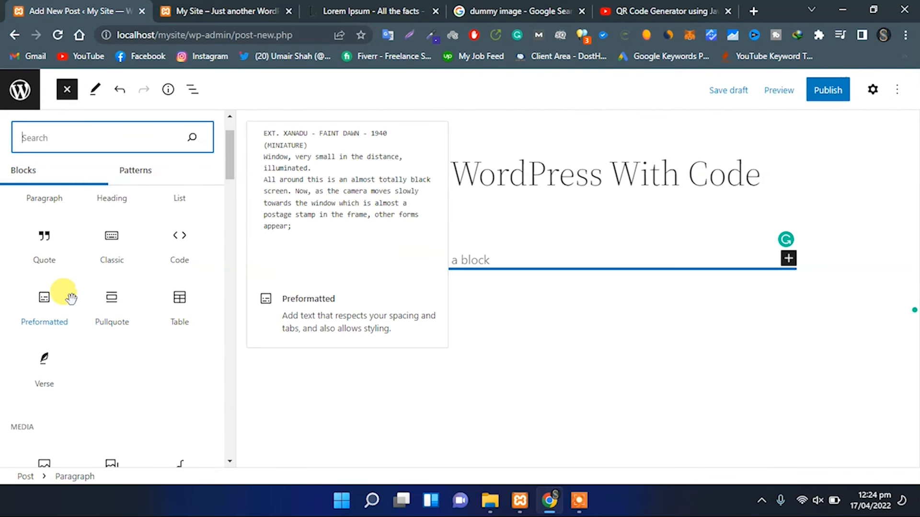
scroll(95, 320, "down", 6)
scroll(120, 355, "down", 5)
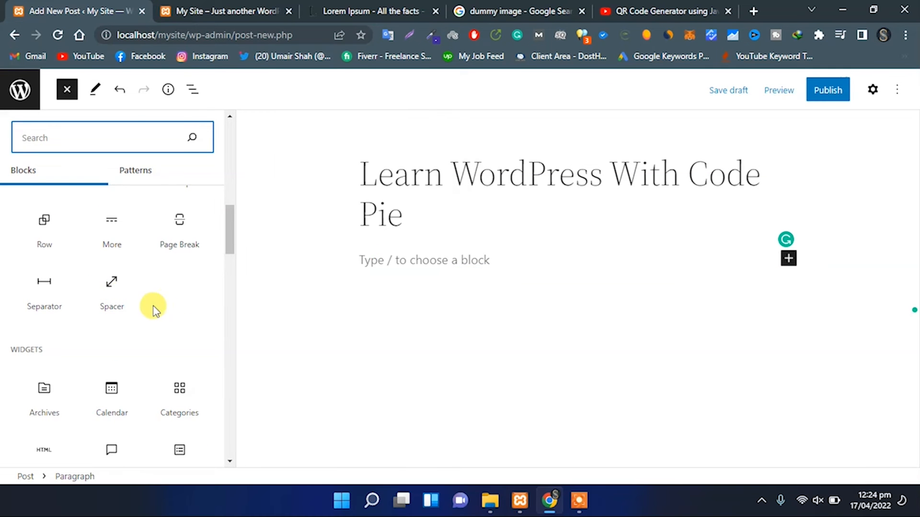
scroll(115, 335, "down", 8)
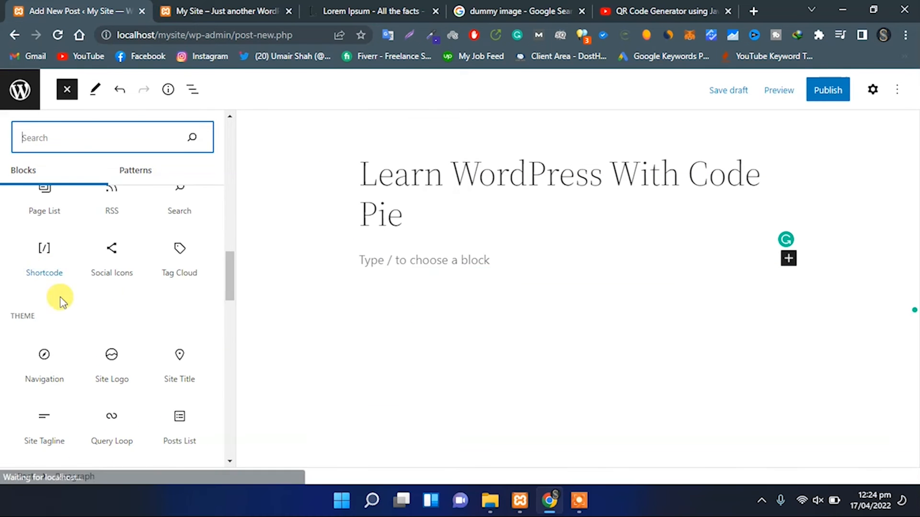
scroll(96, 335, "down", 10)
scroll(149, 312, "down", 6)
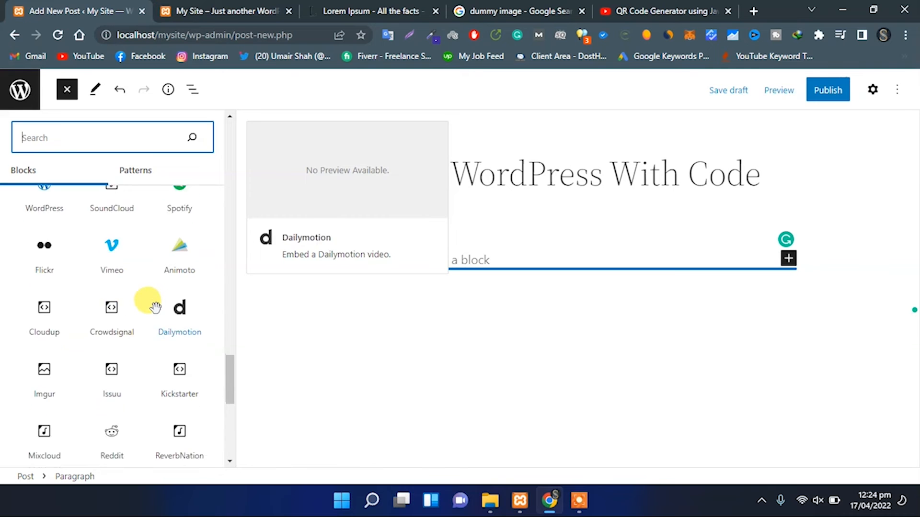
scroll(154, 309, "up", 5)
scroll(154, 309, "up", 15)
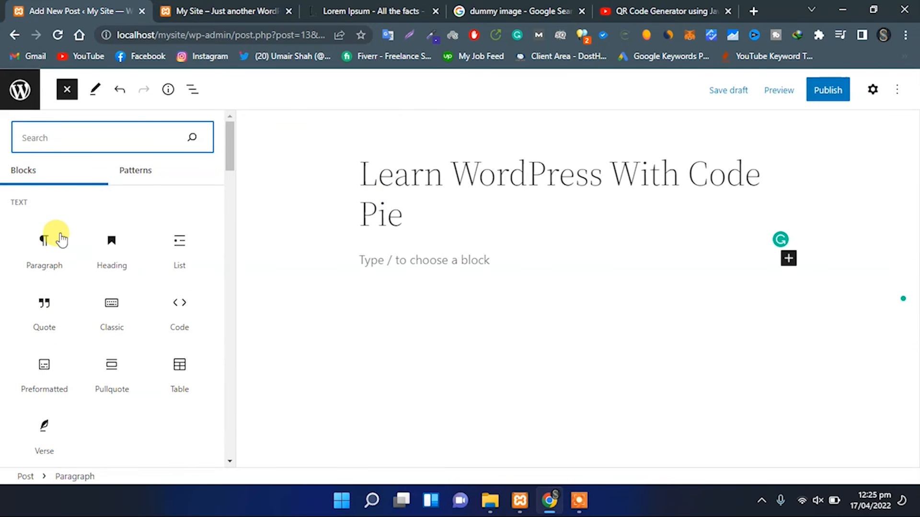
Insert a Heading block below the post title reading "Let's Start With WordPress", accepting the suggested grammar correction.
left_click_drag(108, 244, 477, 259)
left_click(404, 287)
type("Lea")
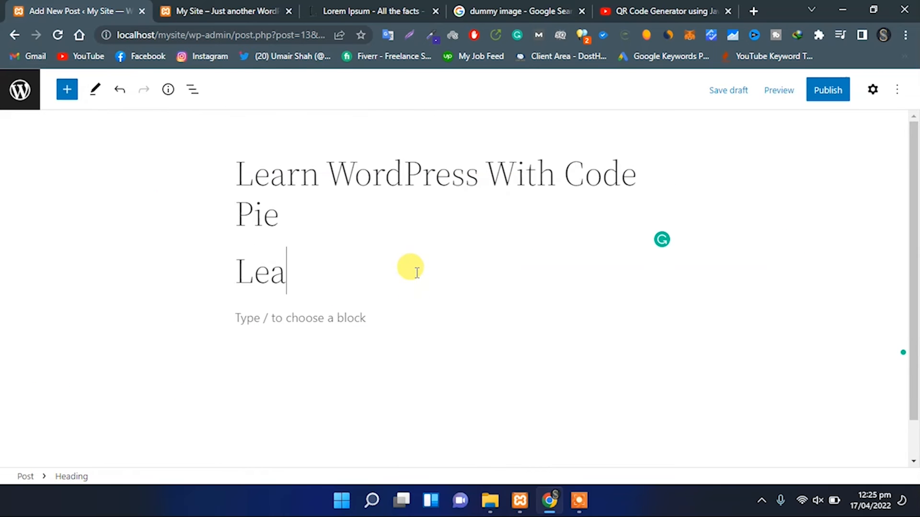
type(" Start W")
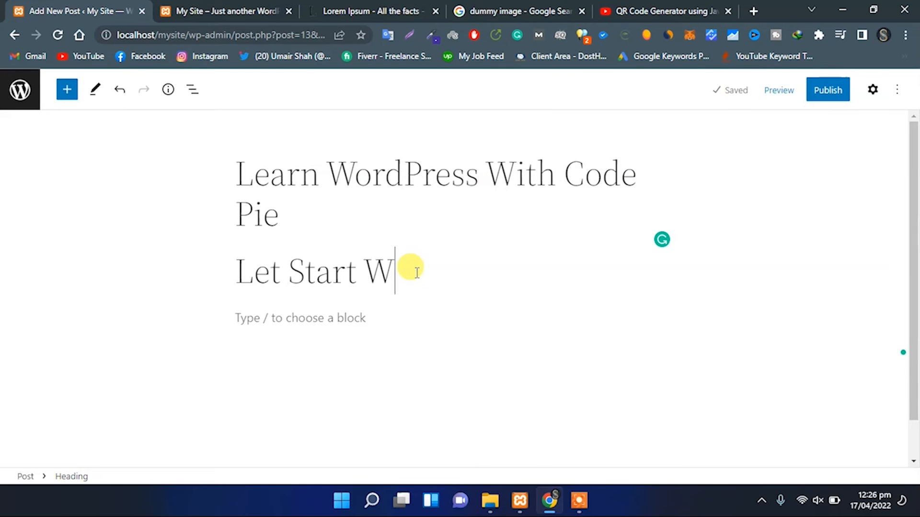
type("ith WordPress")
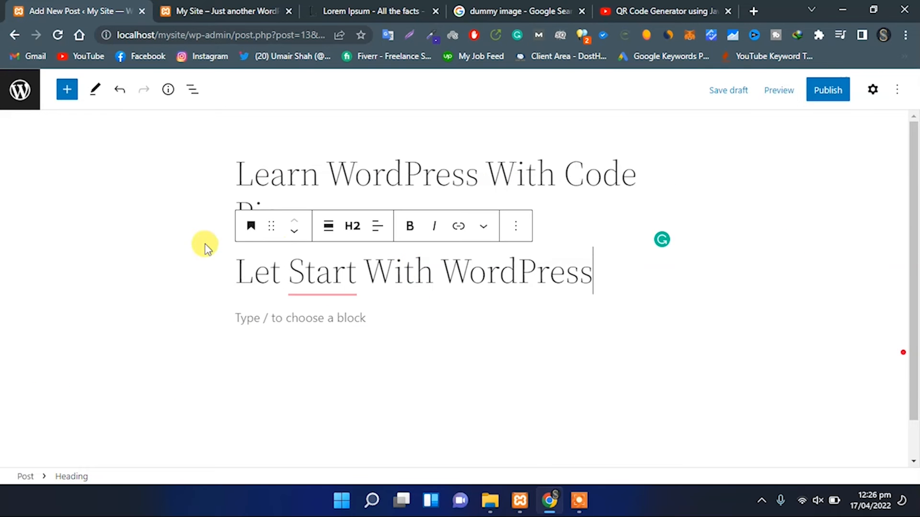
mouse_move(312, 273)
left_click(324, 327)
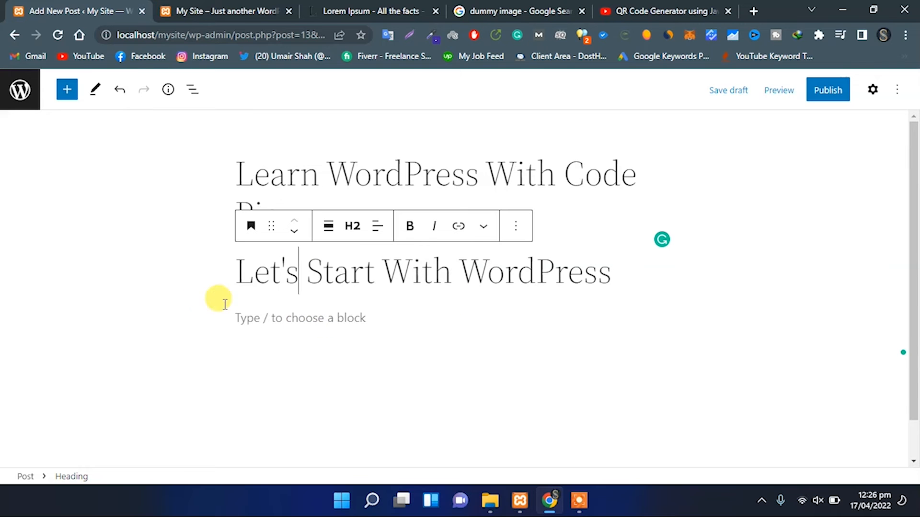
left_click(68, 94)
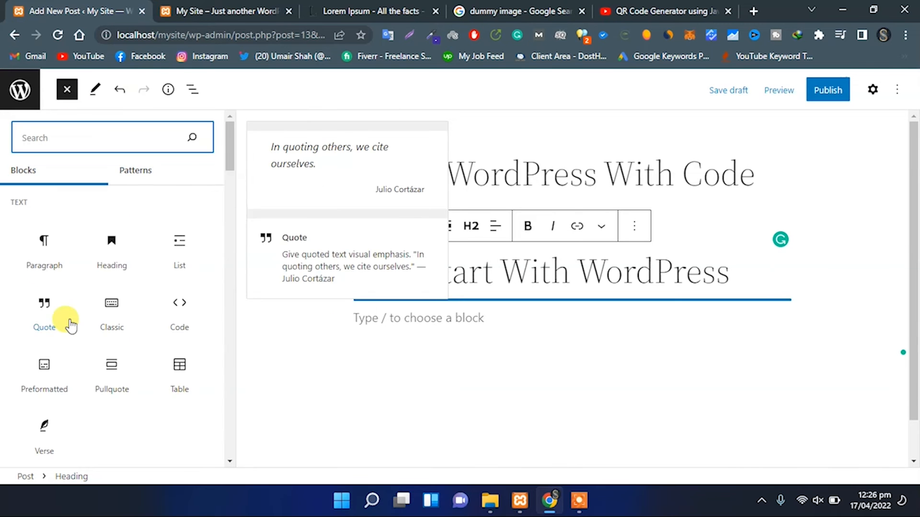
left_click_drag(44, 277, 511, 312)
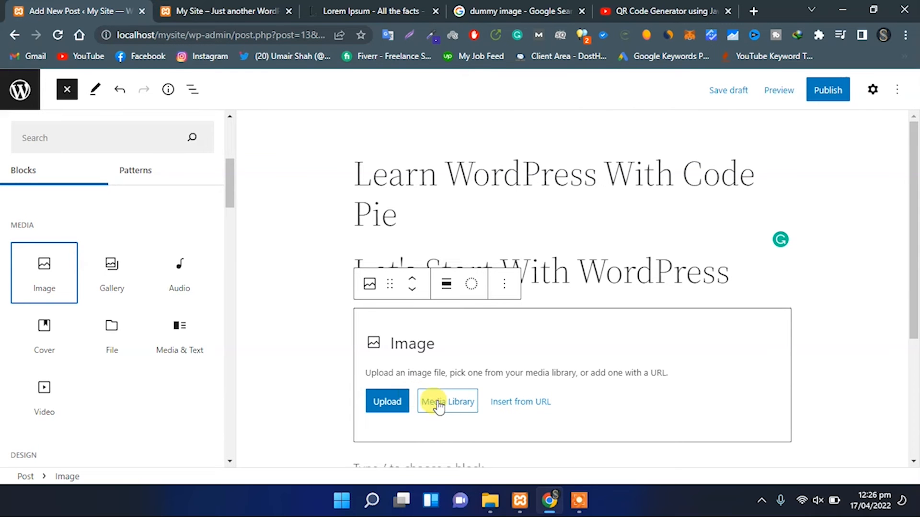
left_click(389, 401)
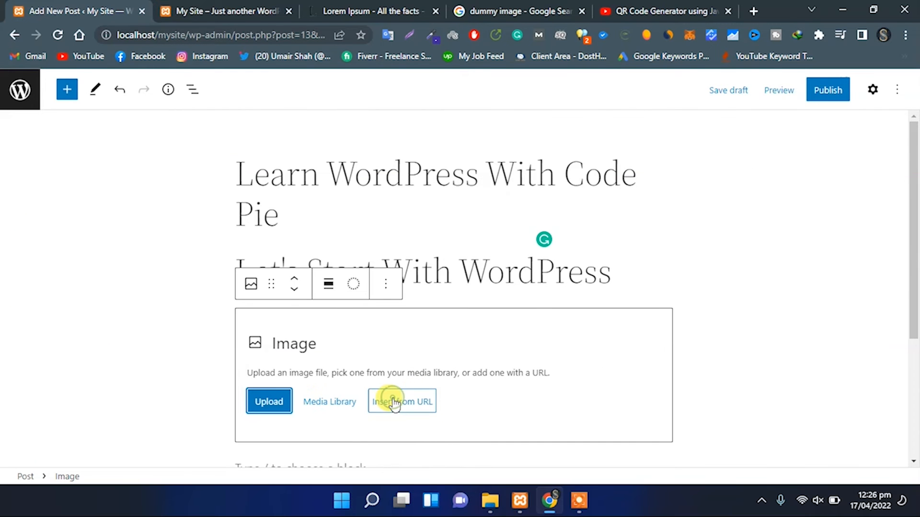
left_click(268, 402)
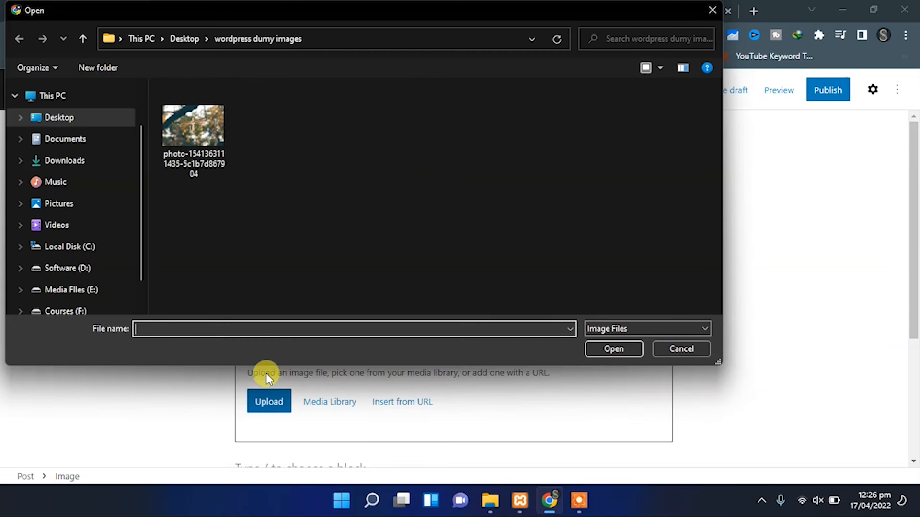
left_click(196, 143)
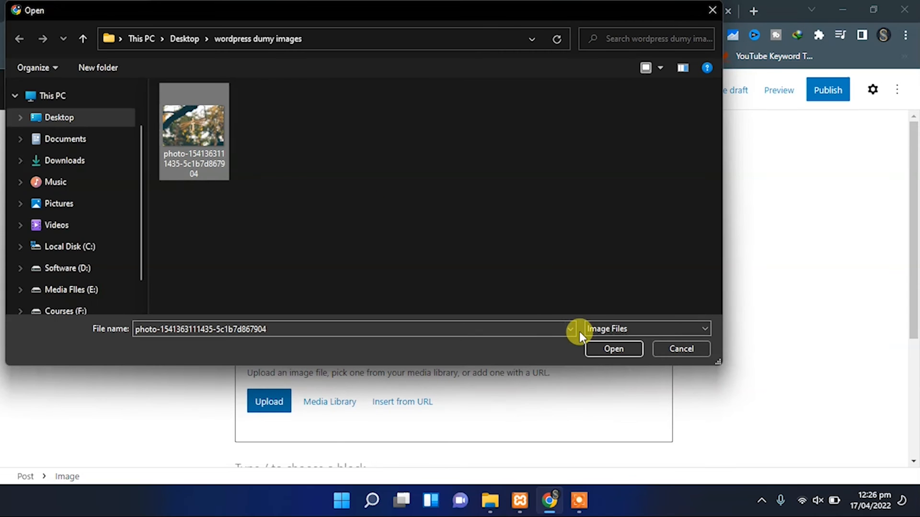
left_click(595, 349)
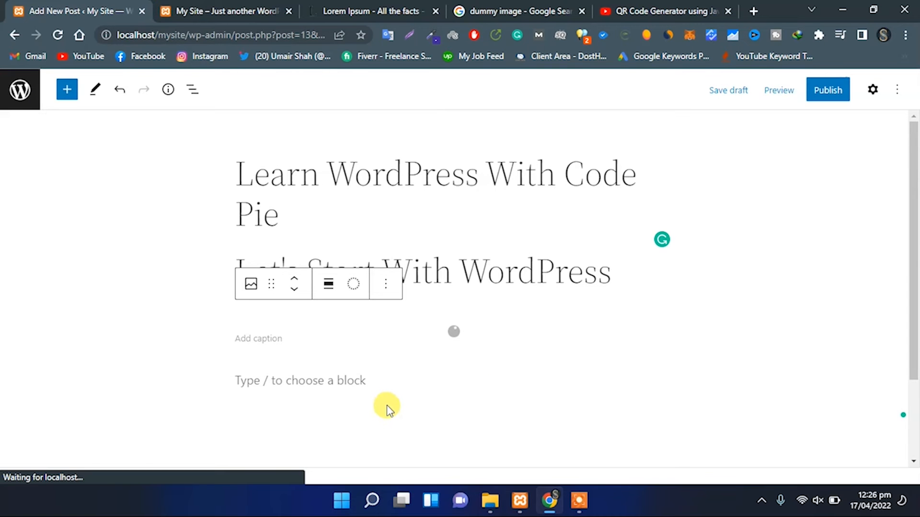
Show the image's block settings and apply the Rounded style to the image.
left_click(873, 89)
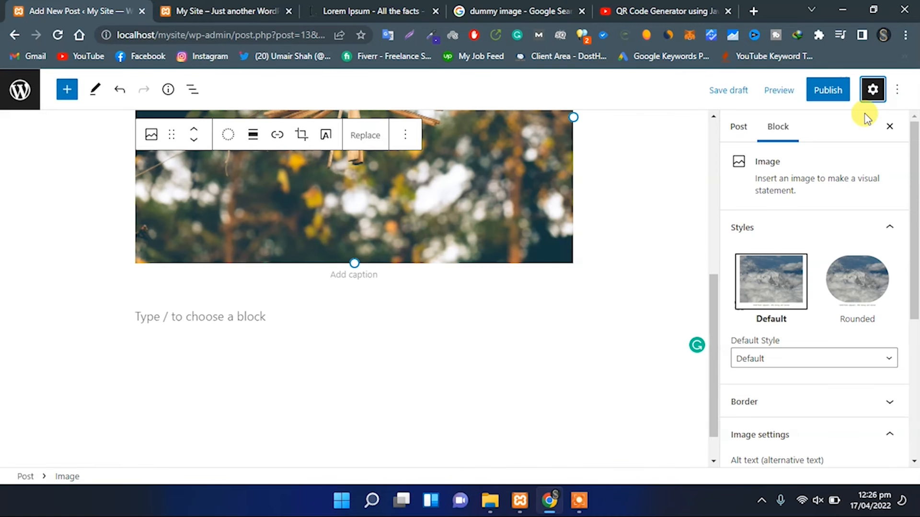
left_click(858, 302)
scroll(618, 280, "up", 3)
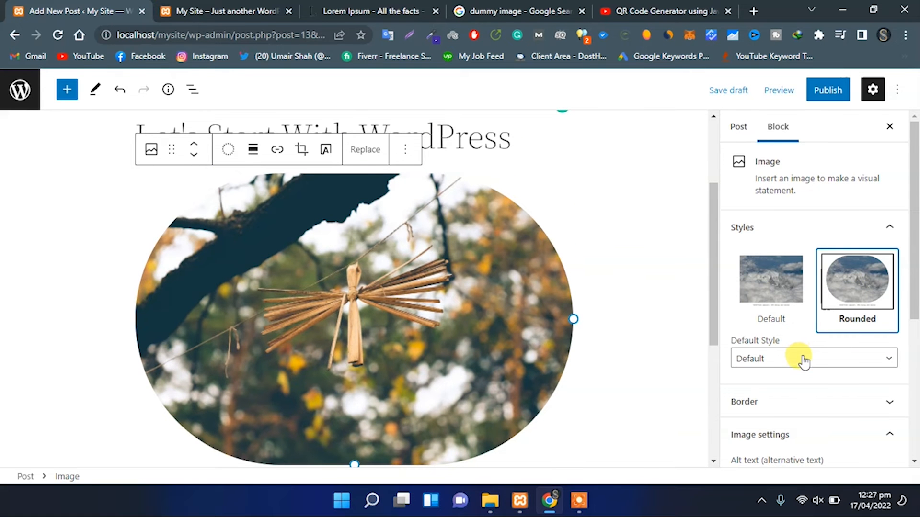
Check the image's default style options and expand its border settings.
left_click(804, 360)
left_click(804, 360)
scroll(804, 360, "down", 2)
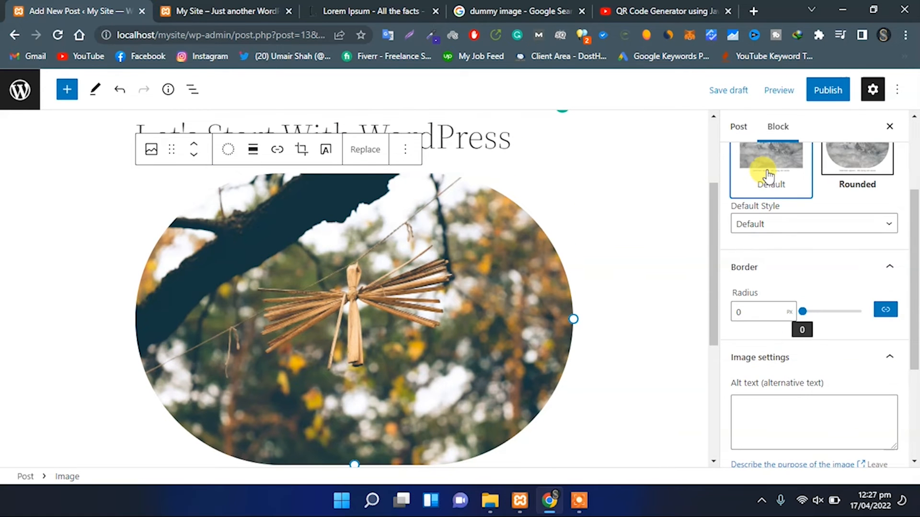
Switch the image to the Default style and set its border radius to 25 px.
left_click(769, 176)
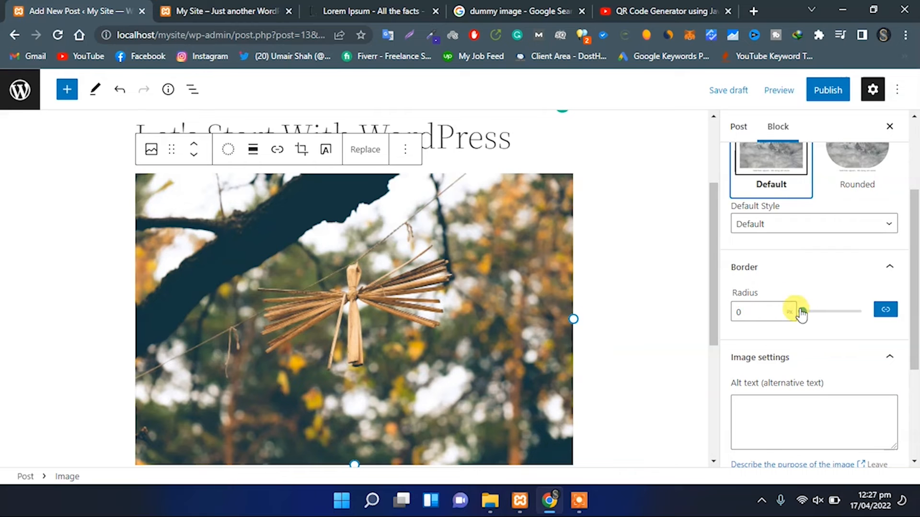
mouse_move(804, 317)
left_mouse_down()
mouse_move(844, 319)
mouse_move(820, 322)
left_mouse_up()
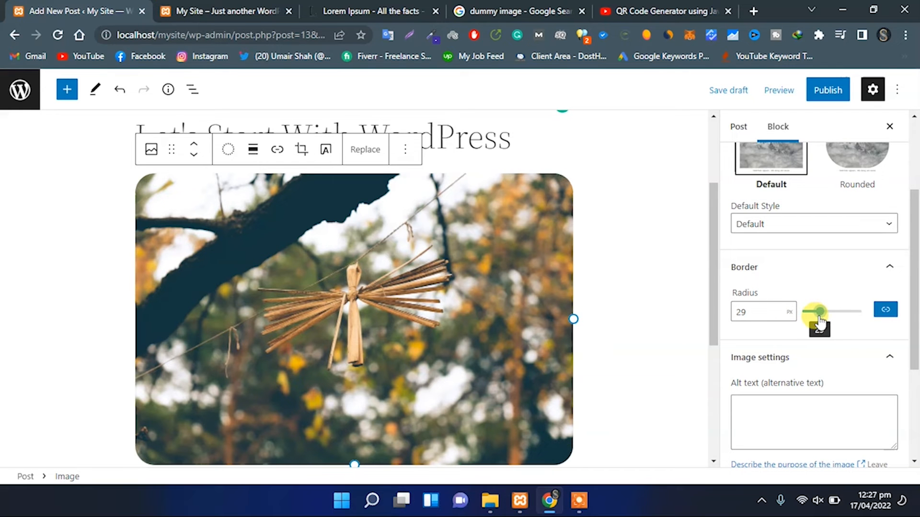
Copy the heading text "Let's Start With WordPress" into the image's alt text.
scroll(774, 354, "down", 3)
scroll(775, 354, "up", 1)
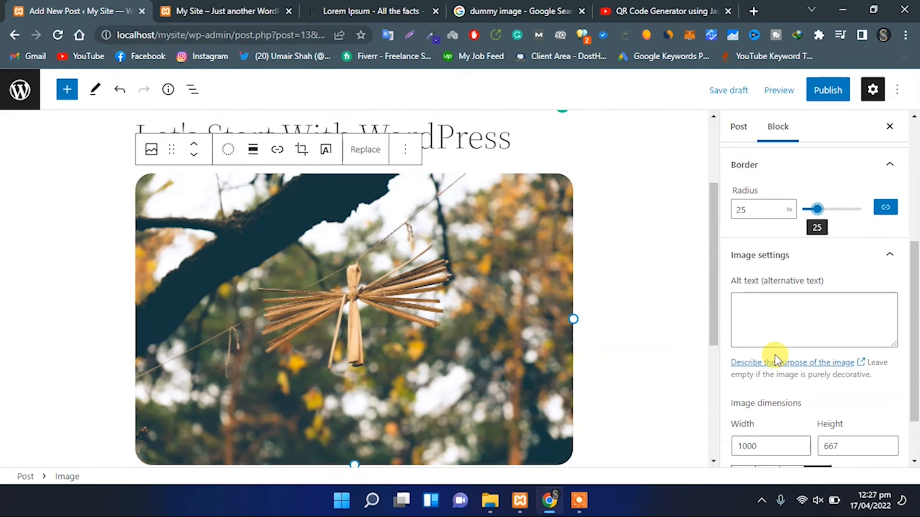
left_click(776, 316)
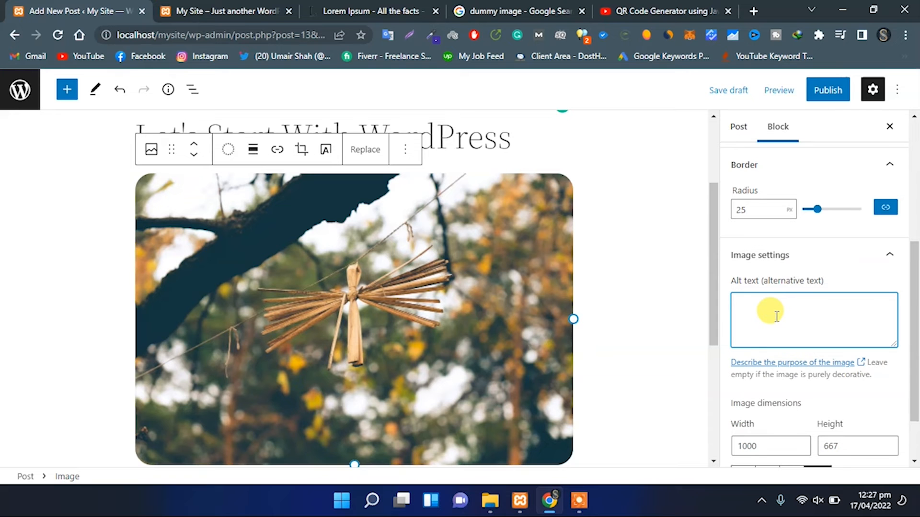
scroll(579, 216, "up", 3)
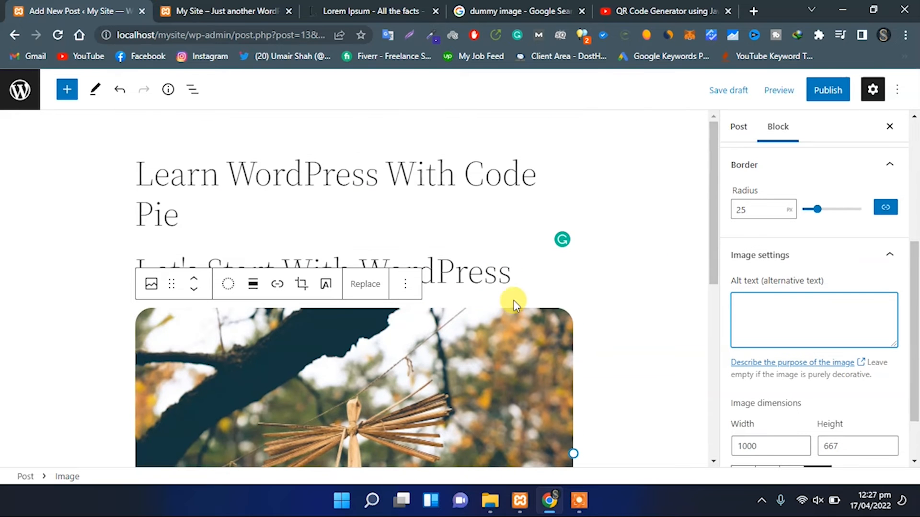
left_click_drag(517, 281, 137, 262)
key("ctrl+c")
scroll(273, 280, "down", 3)
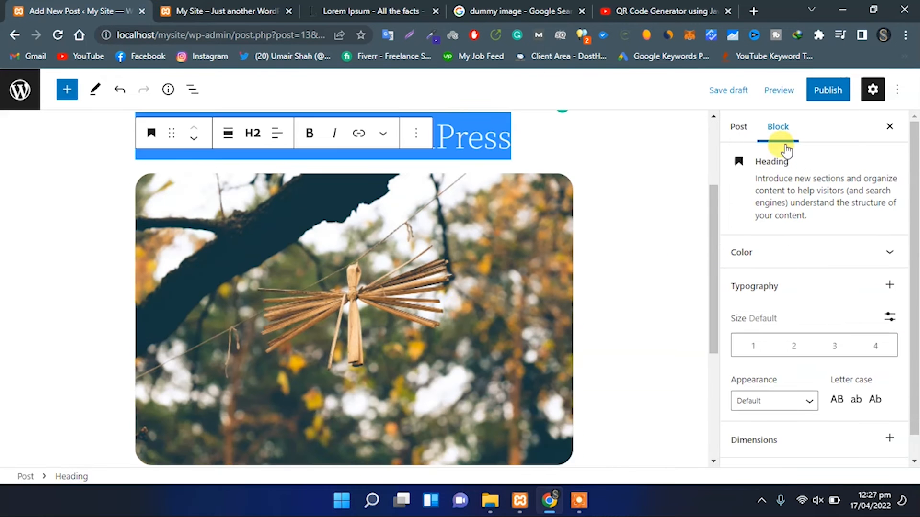
left_click(419, 301)
scroll(842, 376, "down", 3)
left_click(791, 359)
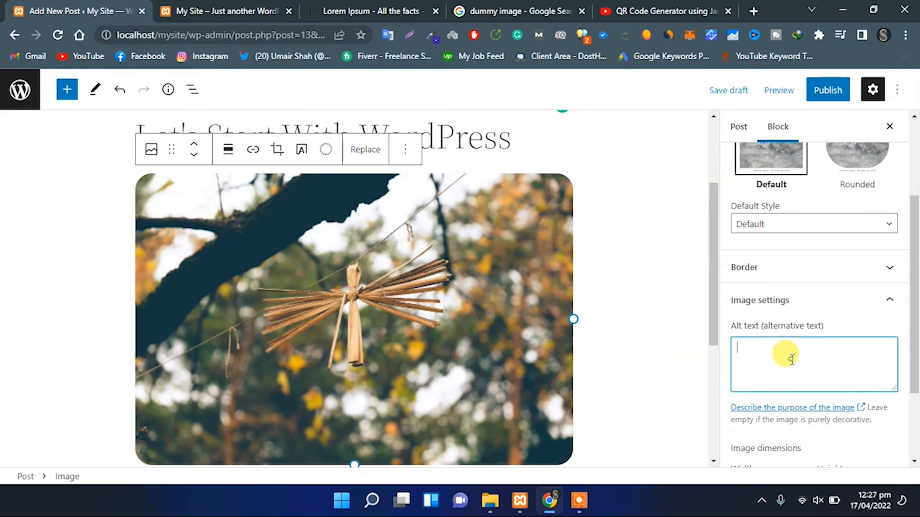
key("ctrl+v")
Try the preset image sizes and set the image dimensions to 75%.
scroll(786, 362, "down", 3)
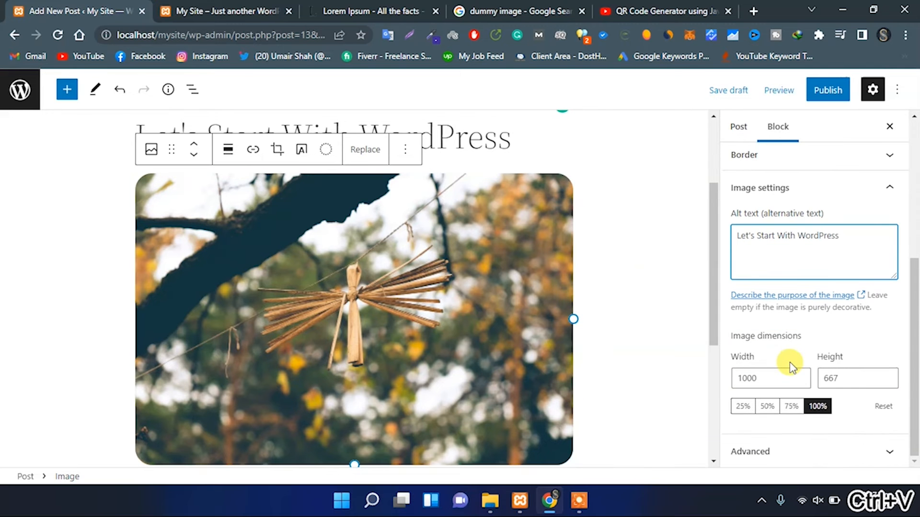
left_click(790, 407)
left_click(767, 408)
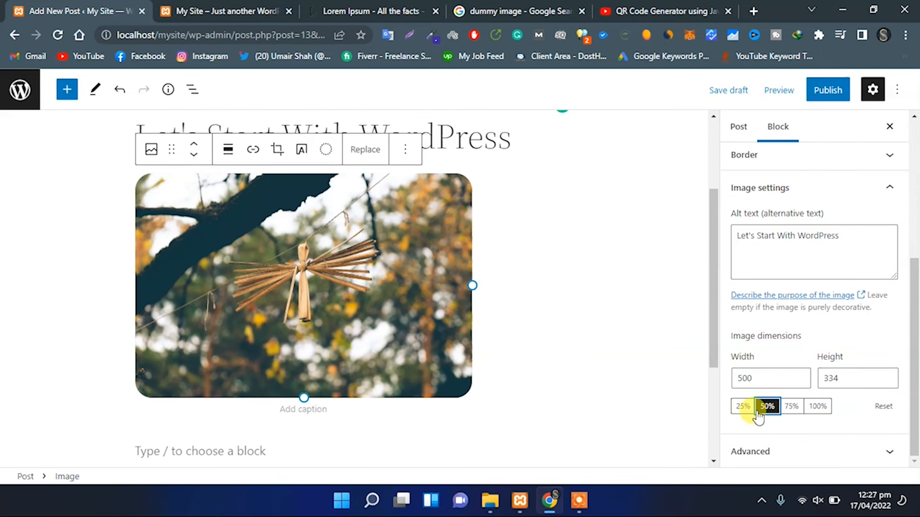
left_click(742, 409)
left_click(816, 407)
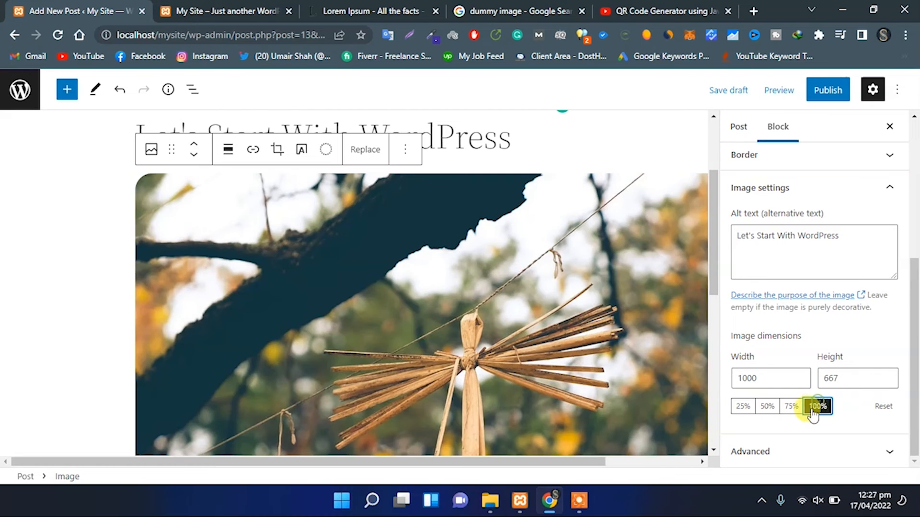
left_click(790, 407)
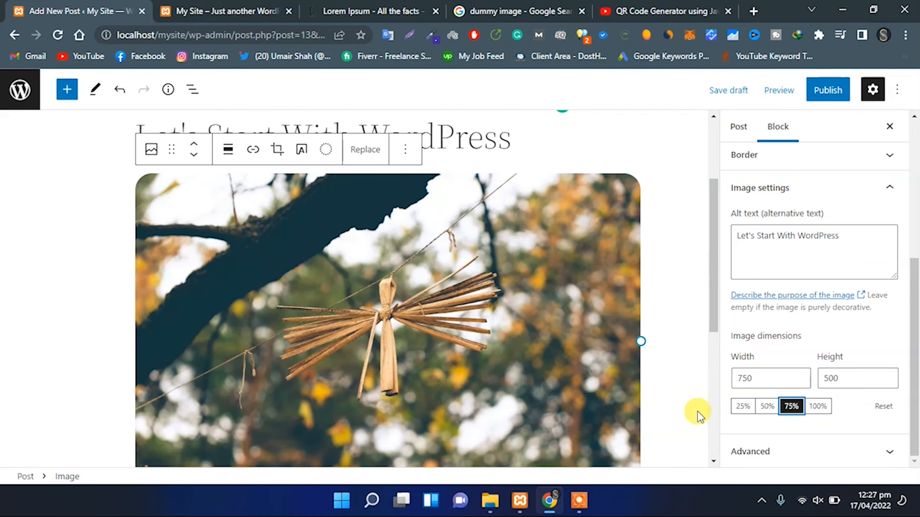
In the image's advanced settings, set the title attribute to "Let's Start With WordPress" and the HTML anchor to "Let's-Start-With-WordPress".
left_click(831, 451)
scroll(780, 294, "up", 3)
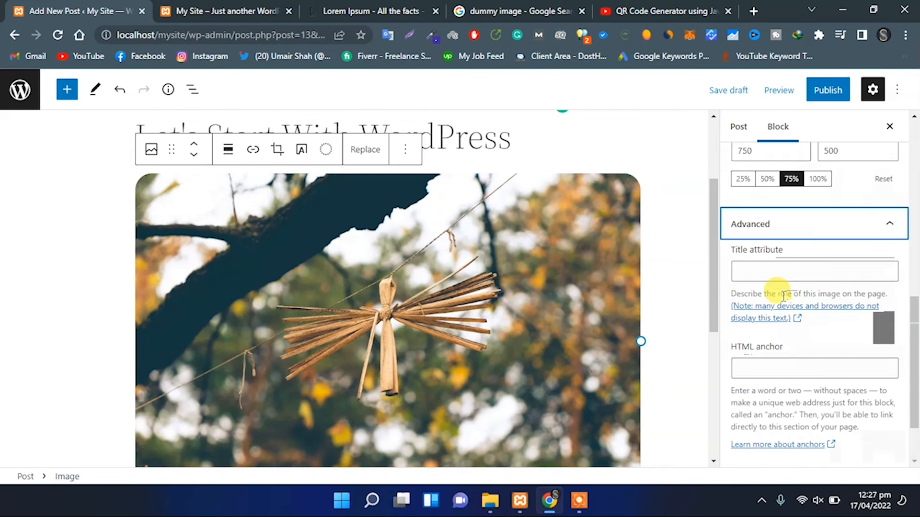
left_click(781, 339)
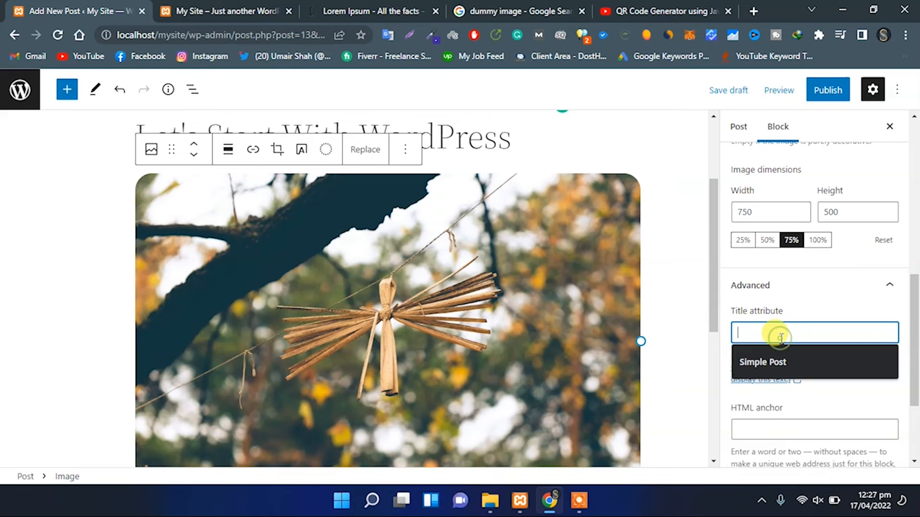
type("Let's Start With WordPress")
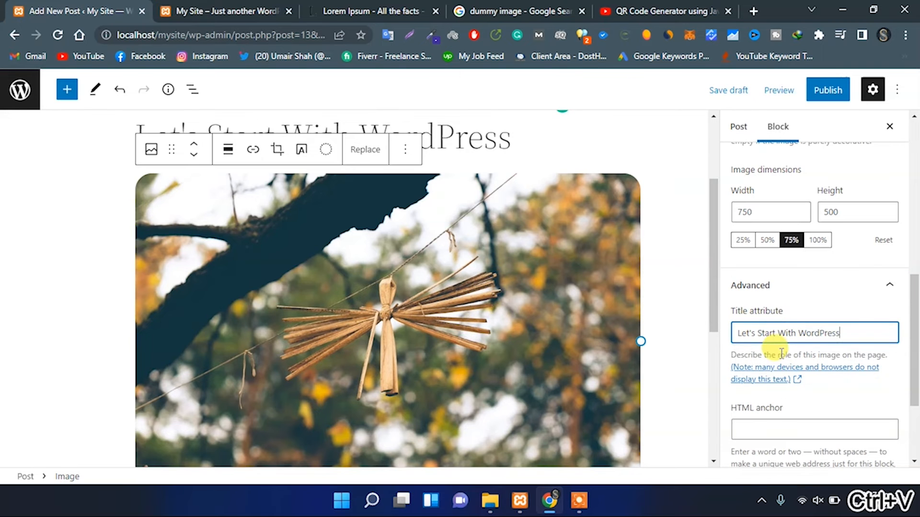
left_click(780, 428)
scroll(780, 424, "down", 1)
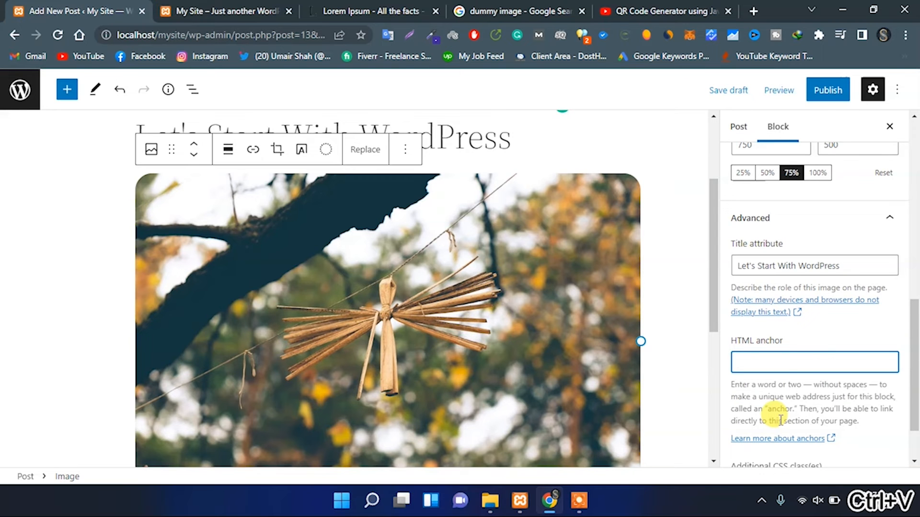
scroll(779, 417, "down", 1)
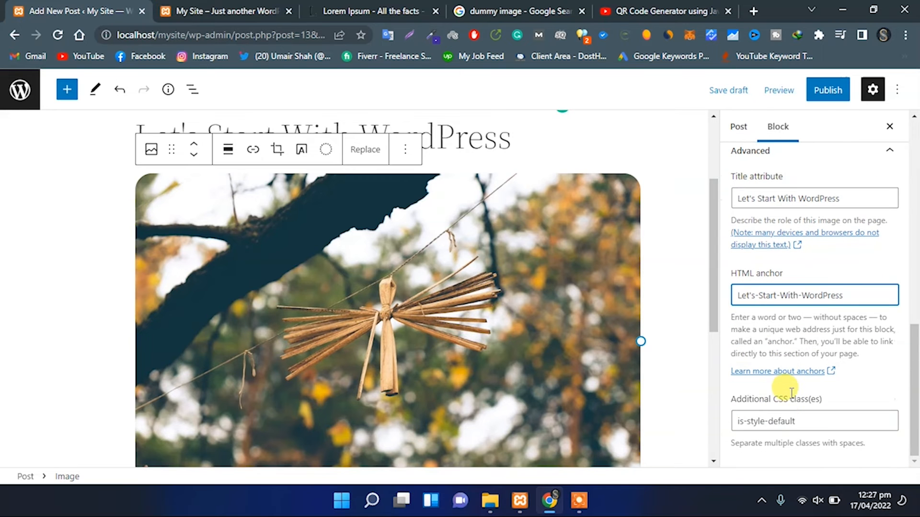
left_click(791, 422)
Start an empty paragraph below the image and insert a Heading block beneath it reading "Why WordPress".
scroll(792, 311, "up", 10)
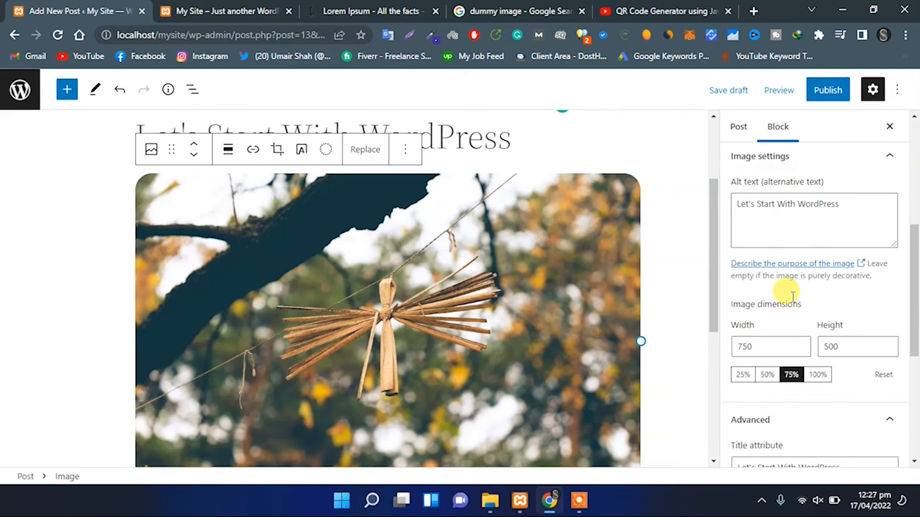
scroll(549, 258, "up", 1)
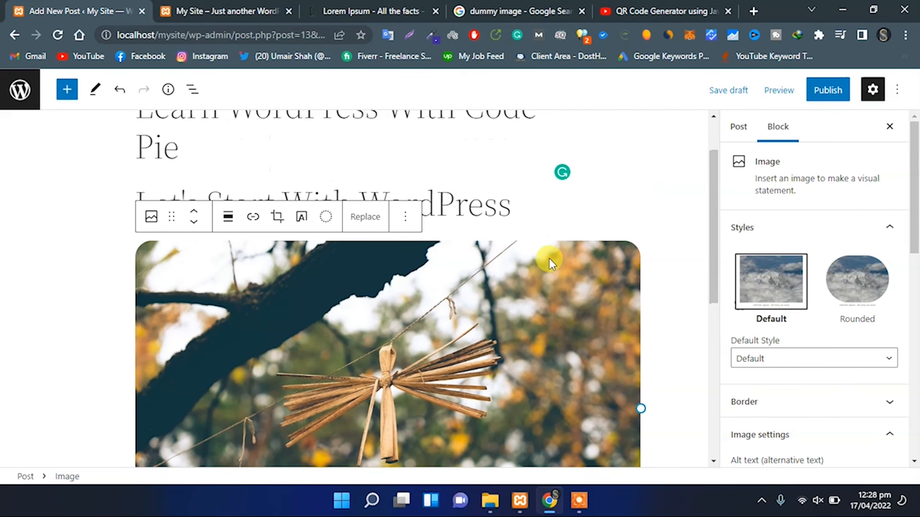
scroll(549, 258, "down", 3)
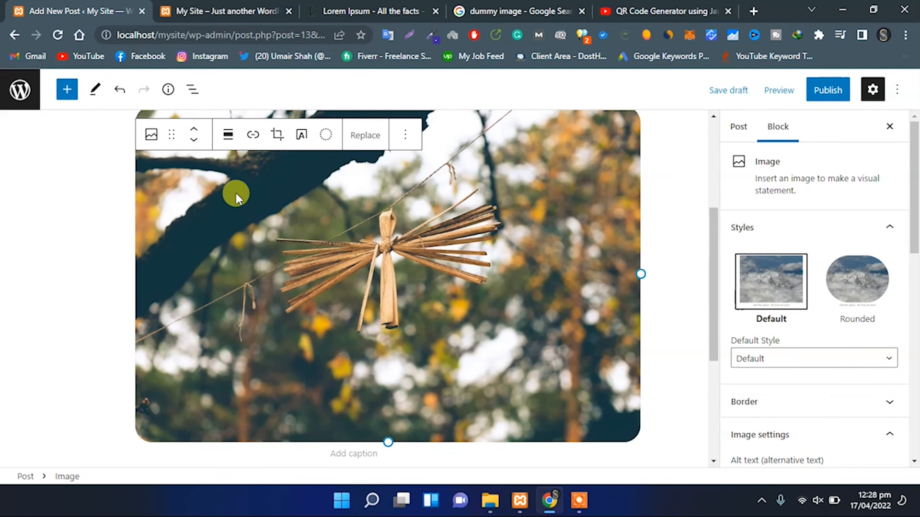
left_click(65, 88)
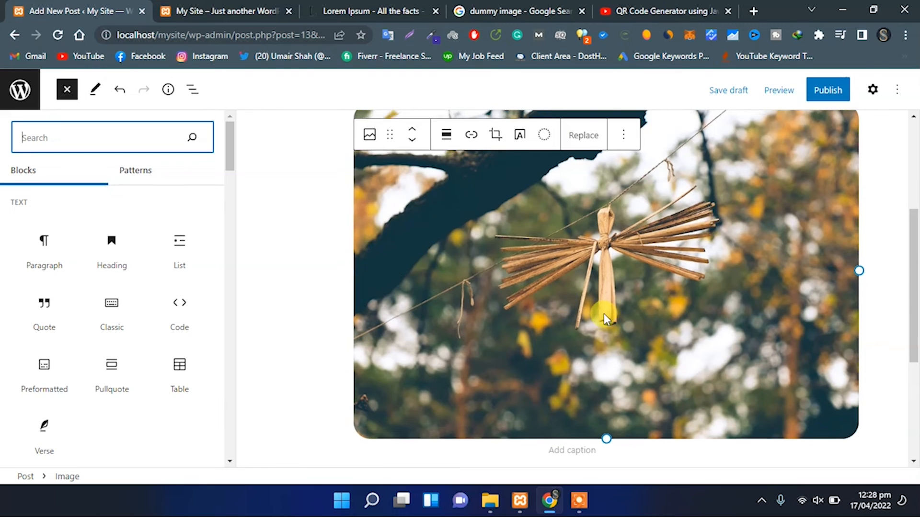
scroll(605, 318, "down", 5)
left_click(439, 270)
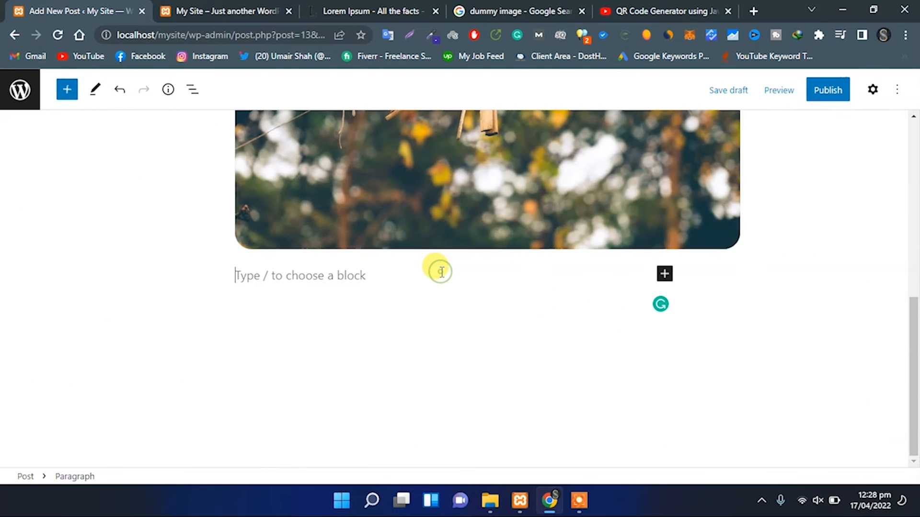
left_click(67, 89)
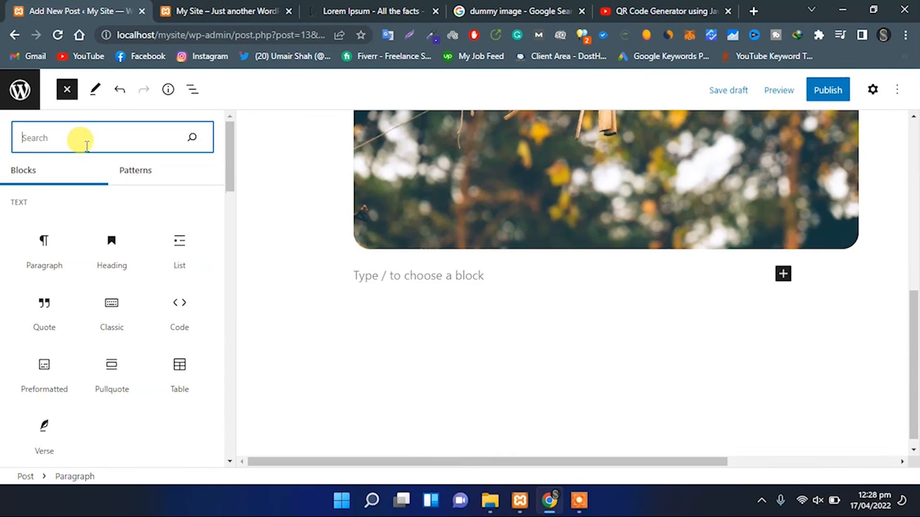
left_click_drag(115, 258, 410, 302)
type("Why WordPress")
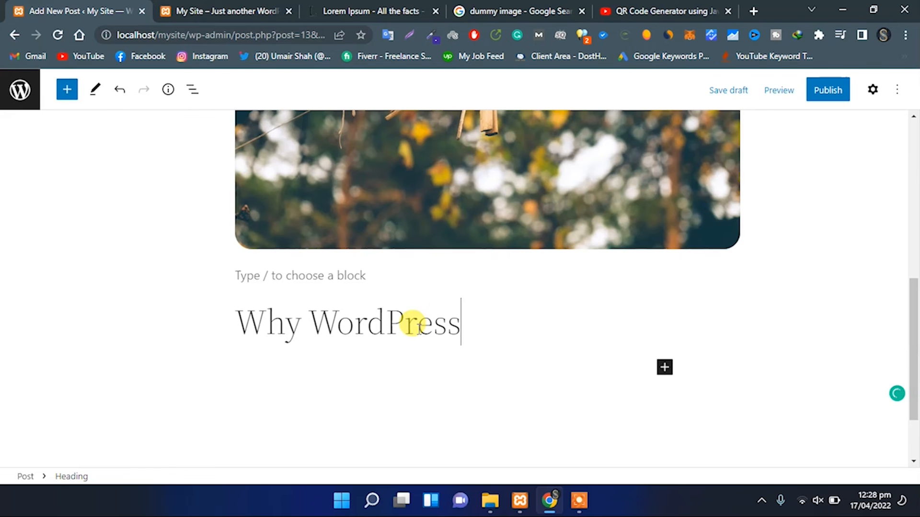
Add a Paragraph block under the "Why WordPress" heading and fill it with the "What is Lorem Ipsum?" paragraph from lipsum.com.
left_click(67, 89)
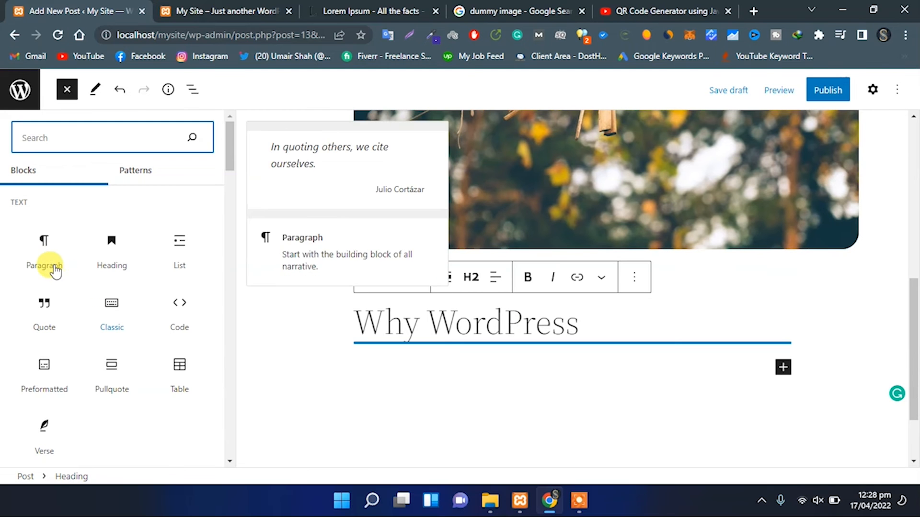
left_click_drag(50, 262, 400, 354)
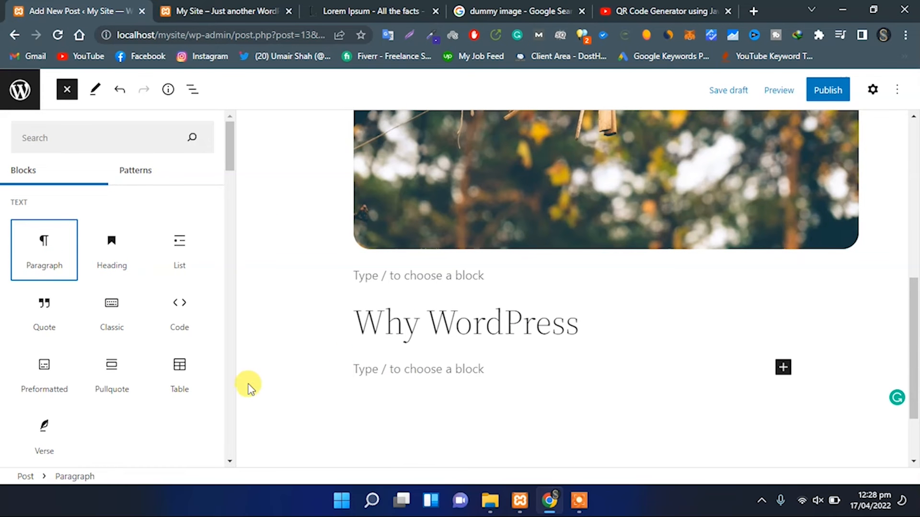
left_click(408, 376)
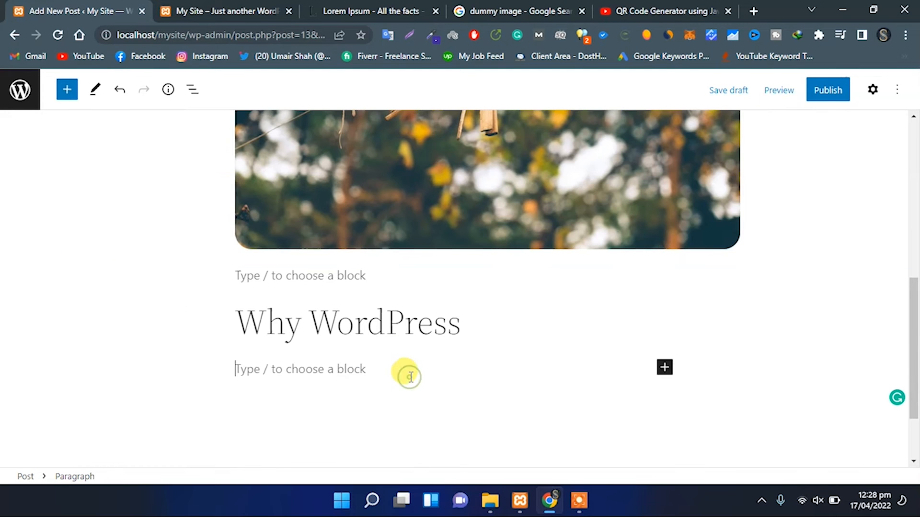
left_click(367, 11)
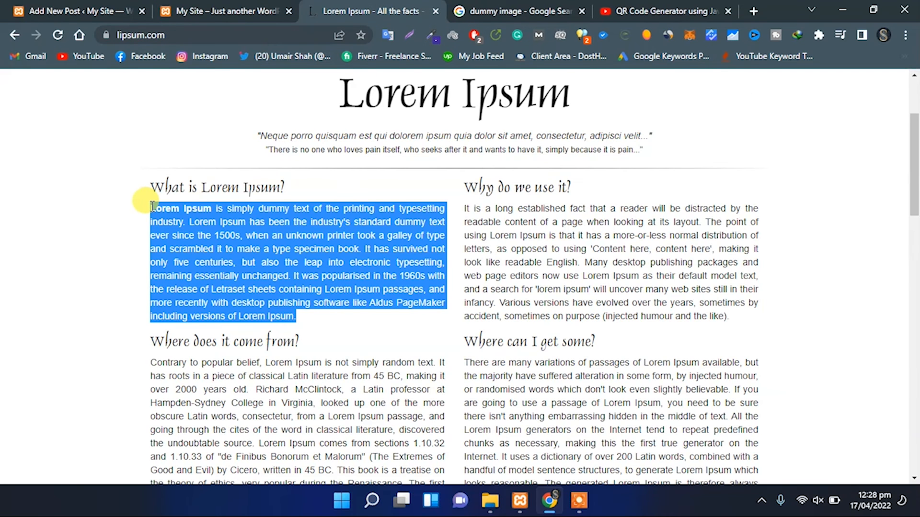
left_click(103, 10)
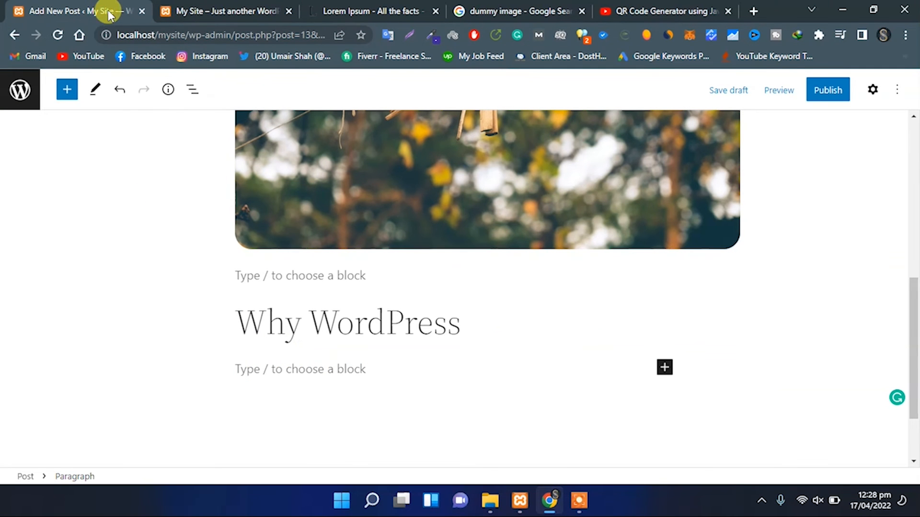
left_click(293, 375)
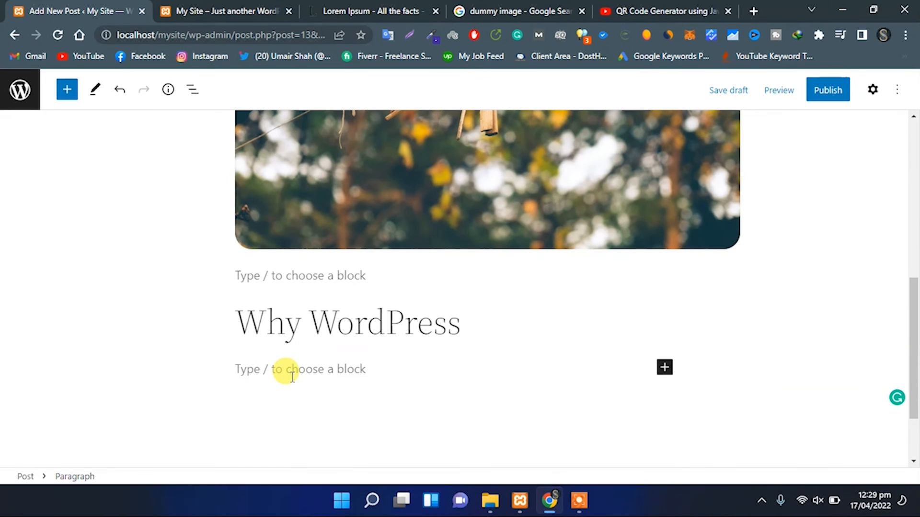
type("Lorem Ipsum is simply dummy text of the printing and typesetting industry. Lorem Ipsum has been the industry's standard dummy text ever since the 1500s, when an unknown printer took a galley of type and scrambled it to make a type specimen book. It has survived not only five centuries, but also the leap into electronic typesetting, remaining essentially unchanged. It was popularised in the 1960s with the release of Letraset sheets containing Lorem Ipsum passages, and more recently with desktop publishing software like Aldus PageMaker including versions of Lorem Ipsum.")
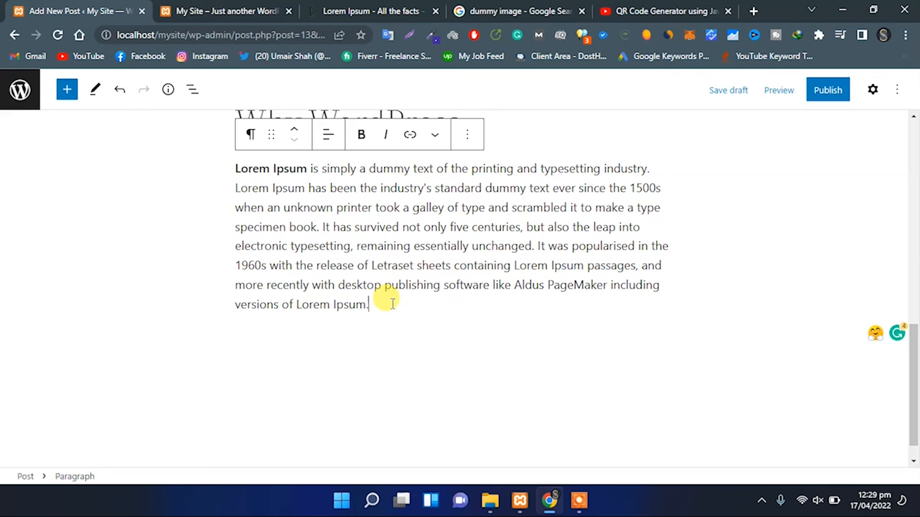
Insert a Video block directly below the Lorem Ipsum paragraph and open its insert-from-URL entry.
left_click(67, 89)
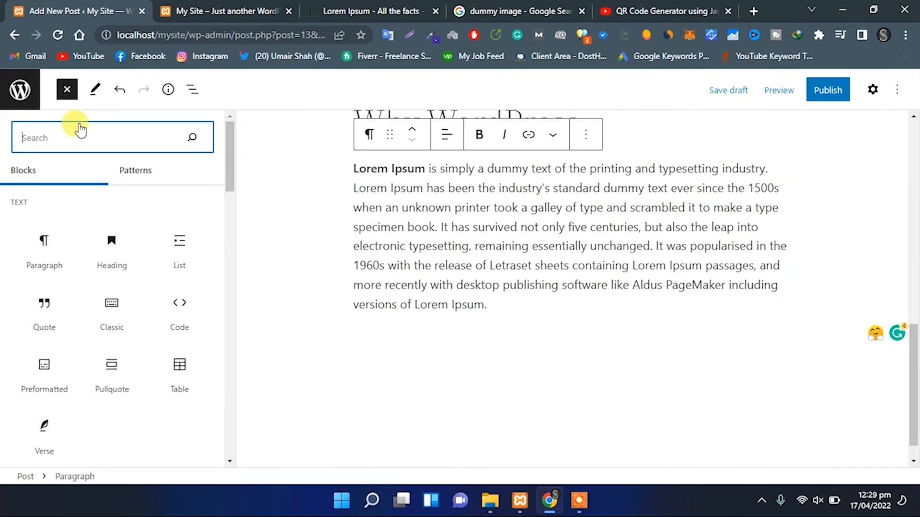
scroll(91, 361, "down", 6)
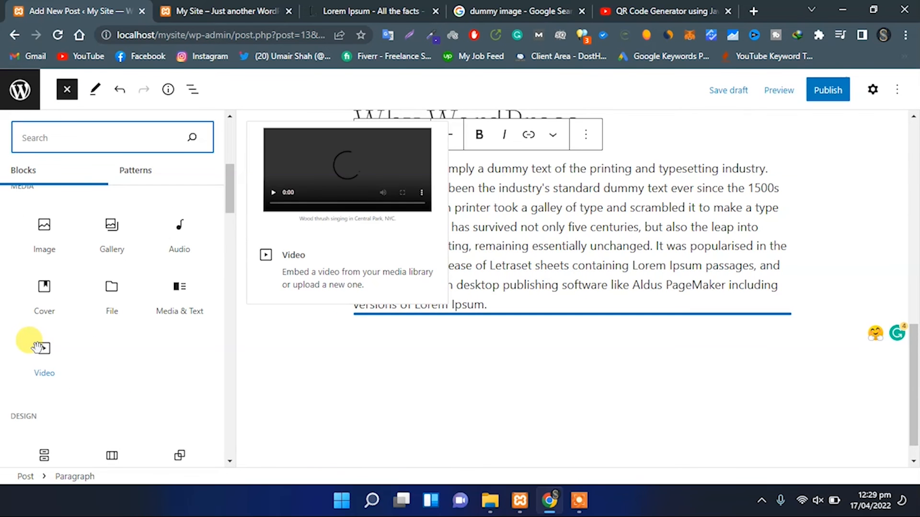
left_click_drag(38, 347, 396, 305)
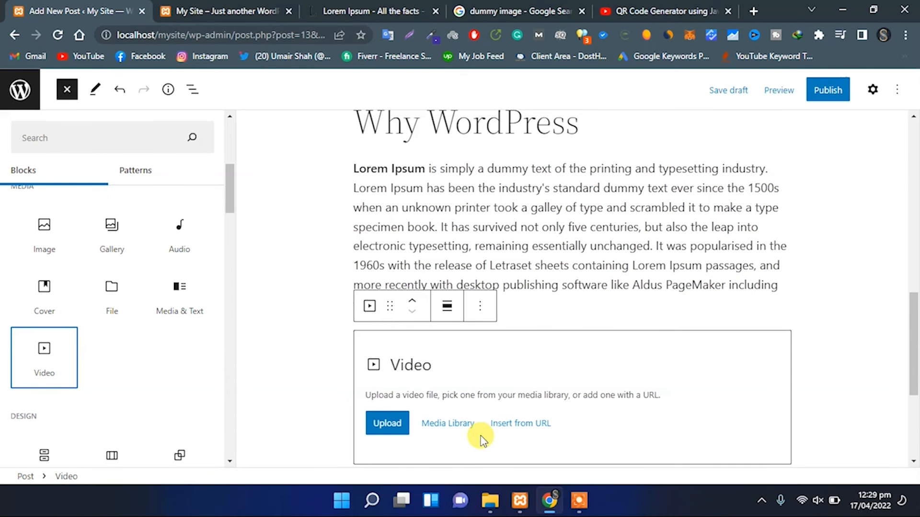
left_click(509, 424)
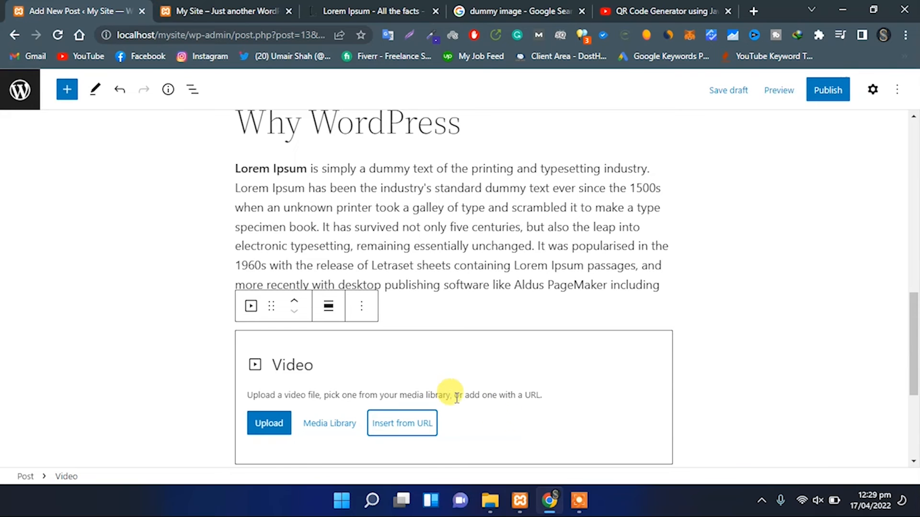
scroll(446, 391, "down", 2)
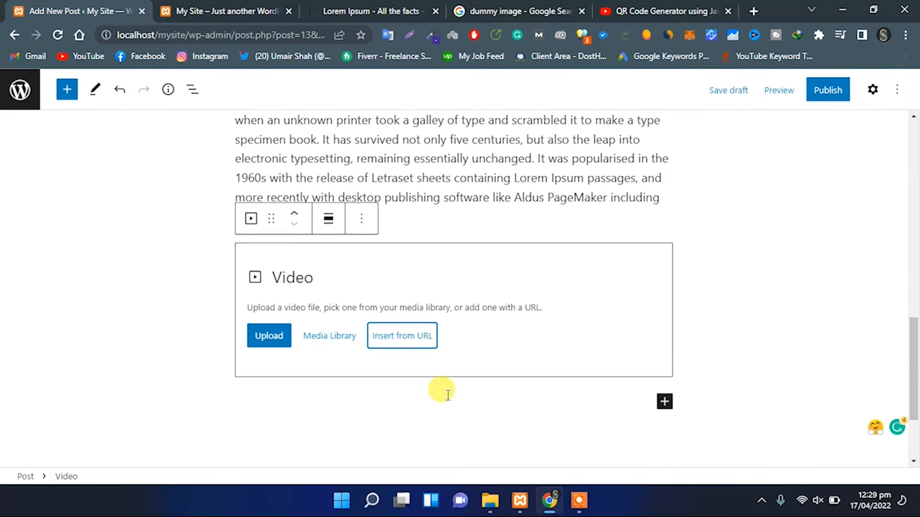
left_click(412, 342)
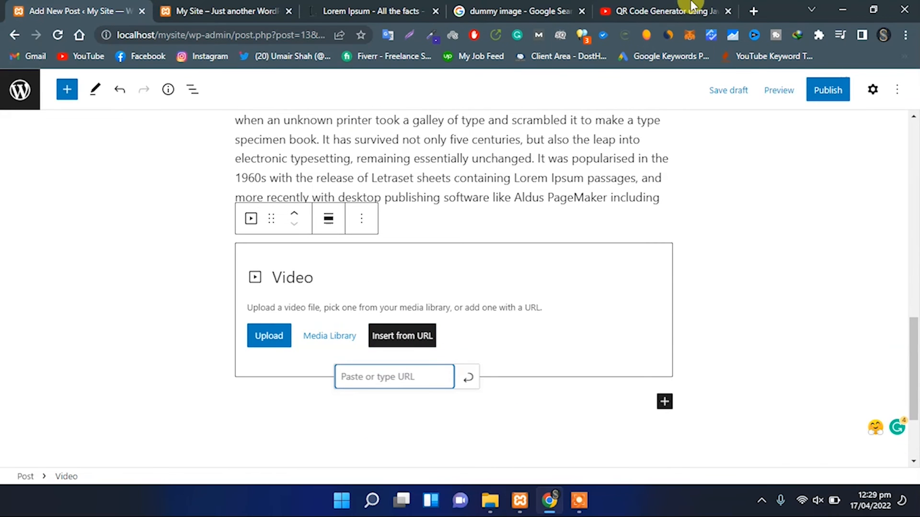
Copy the share link of the YouTube video "QR Code Generator using Javascript" and embed it in the post's Video block.
left_click(648, 10)
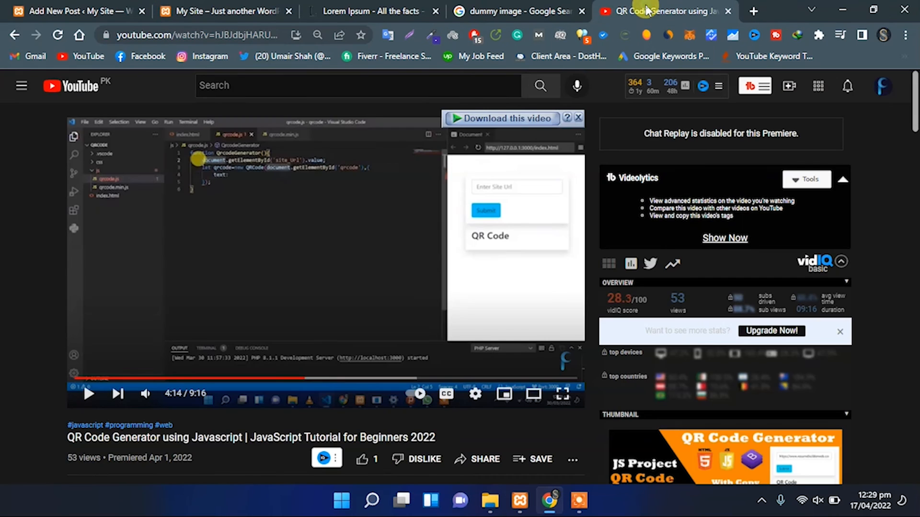
left_click(462, 460)
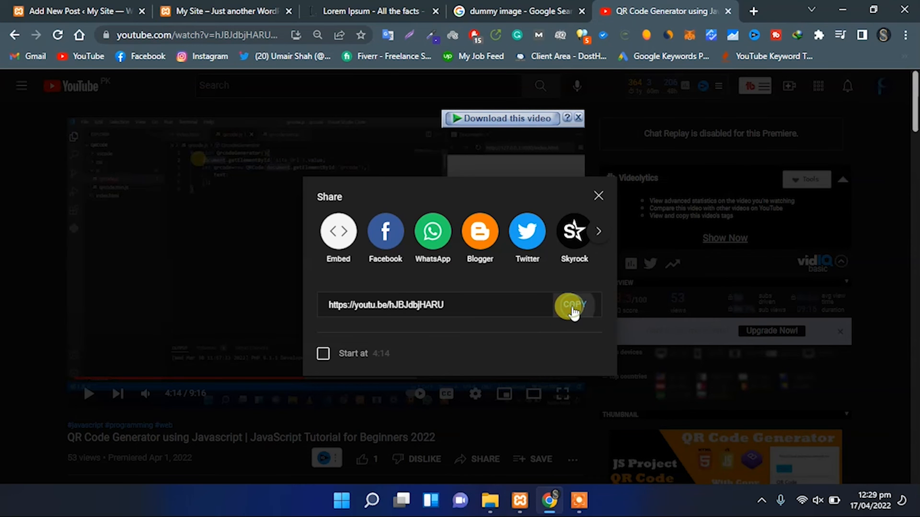
left_click(573, 309)
left_click(85, 10)
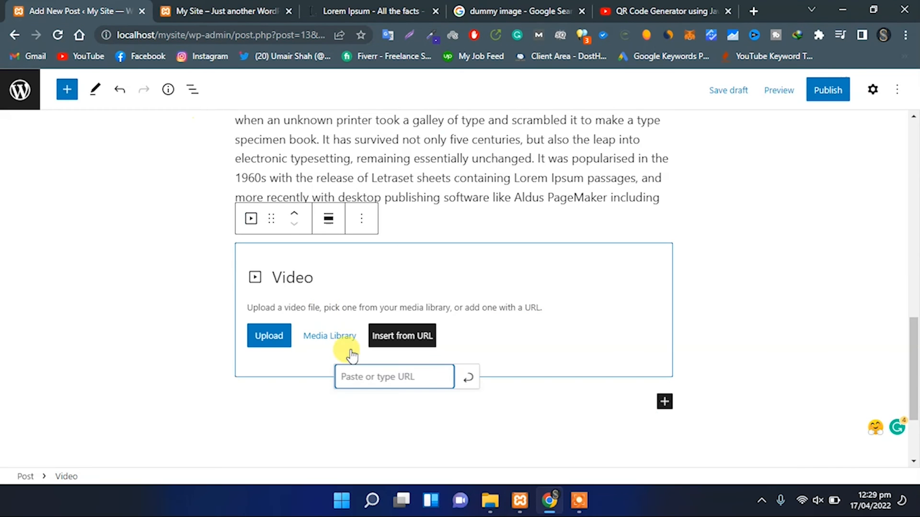
key("ctrl+v")
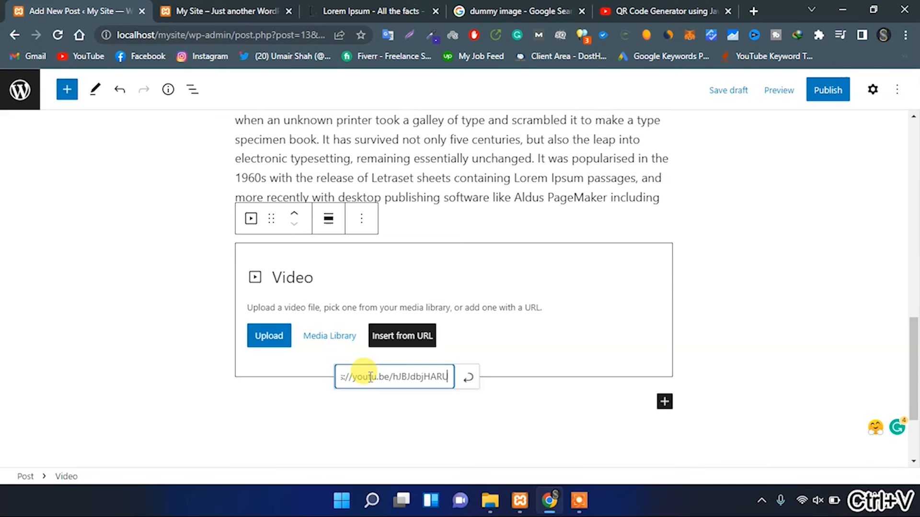
left_click(469, 381)
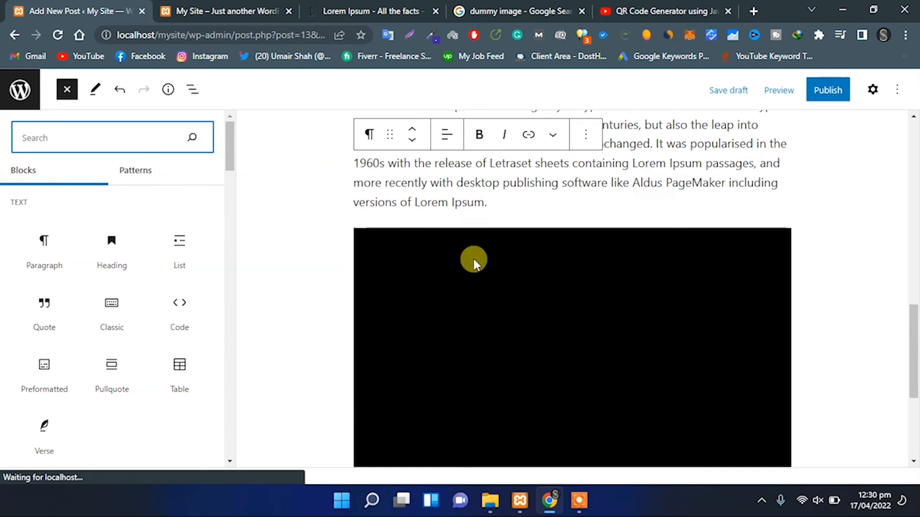
scroll(474, 259, "down", 3)
scroll(483, 261, "up", 2)
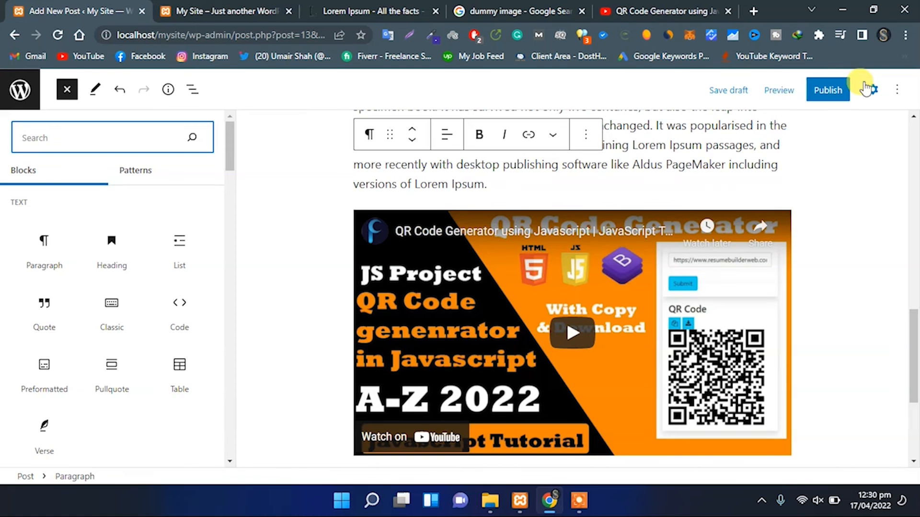
Examine the post settings for visibility, publish date, author and permalink.
left_click(870, 92)
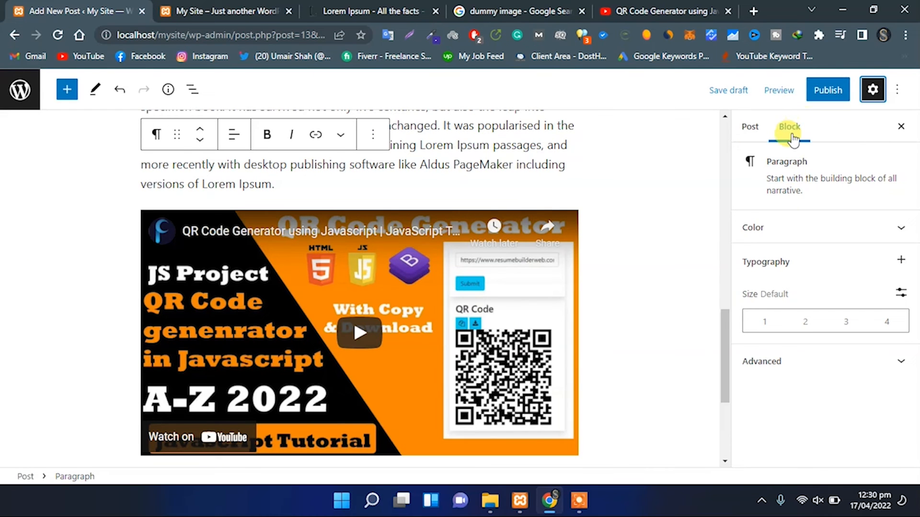
left_click(749, 128)
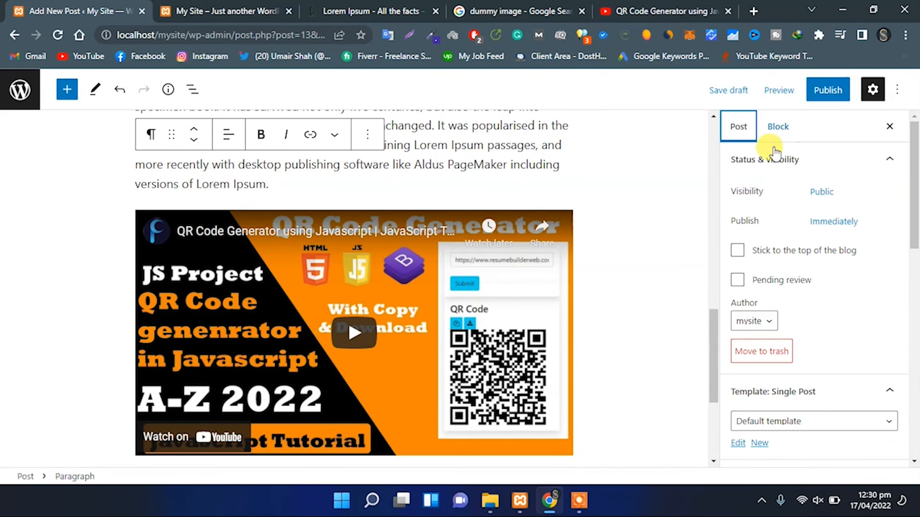
left_click(820, 192)
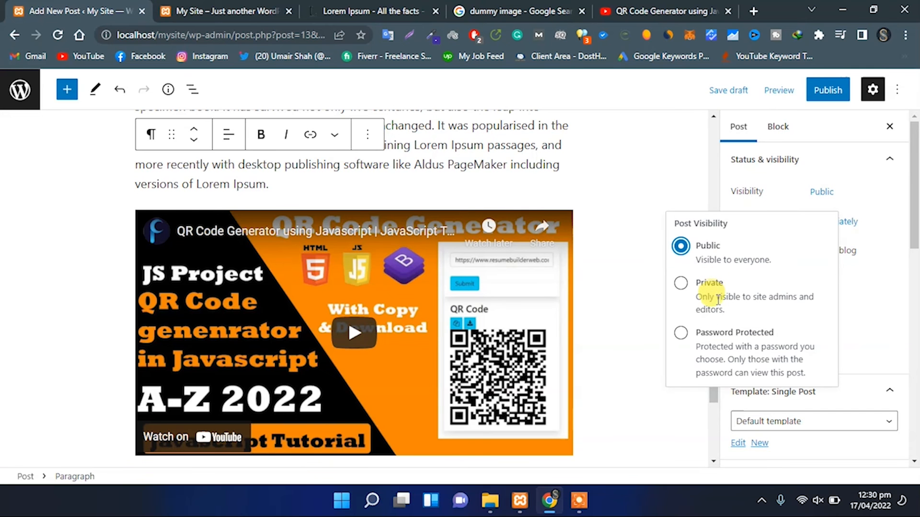
left_click(901, 212)
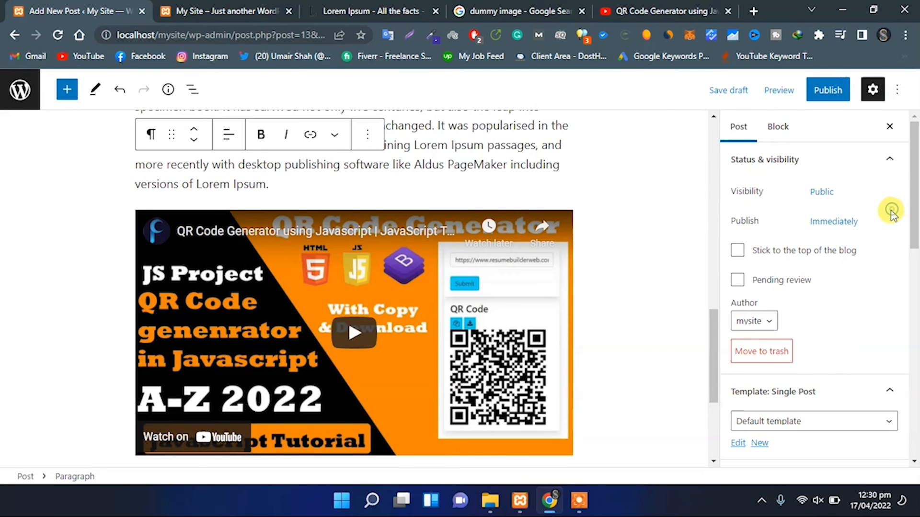
left_click(834, 221)
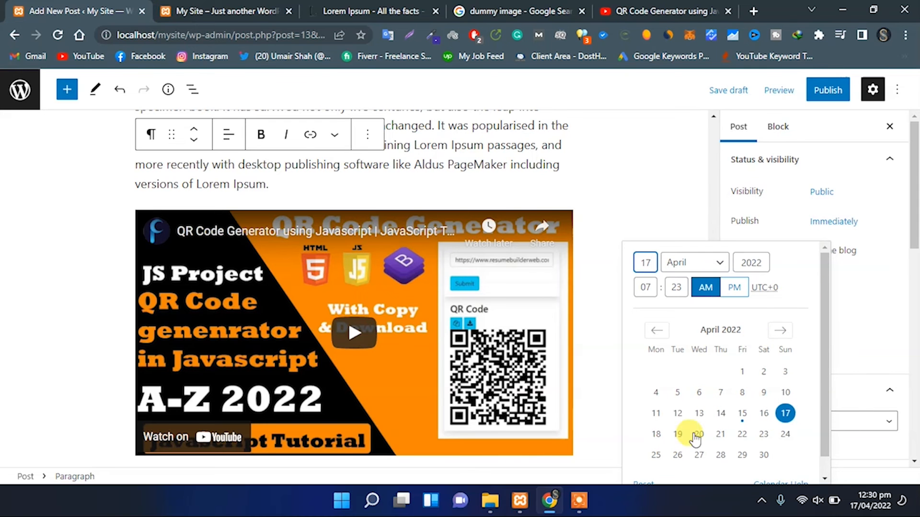
left_click(854, 304)
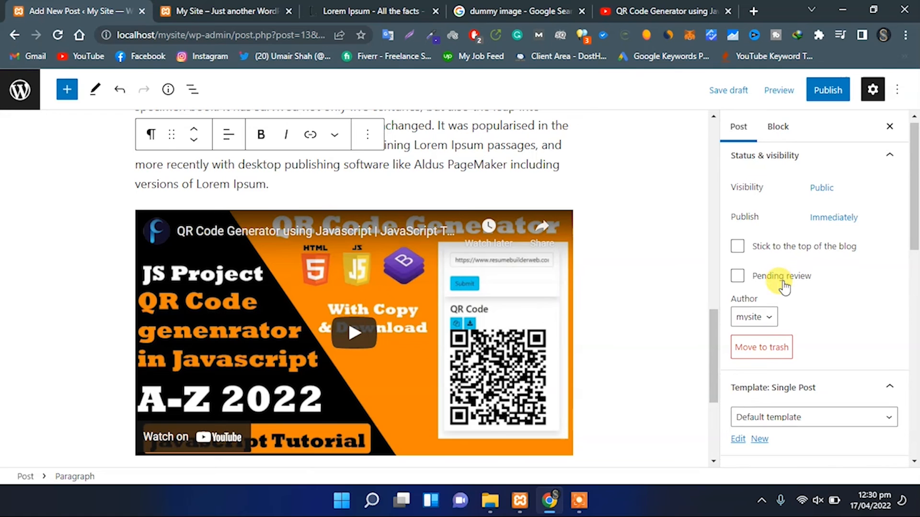
scroll(781, 278, "down", 3)
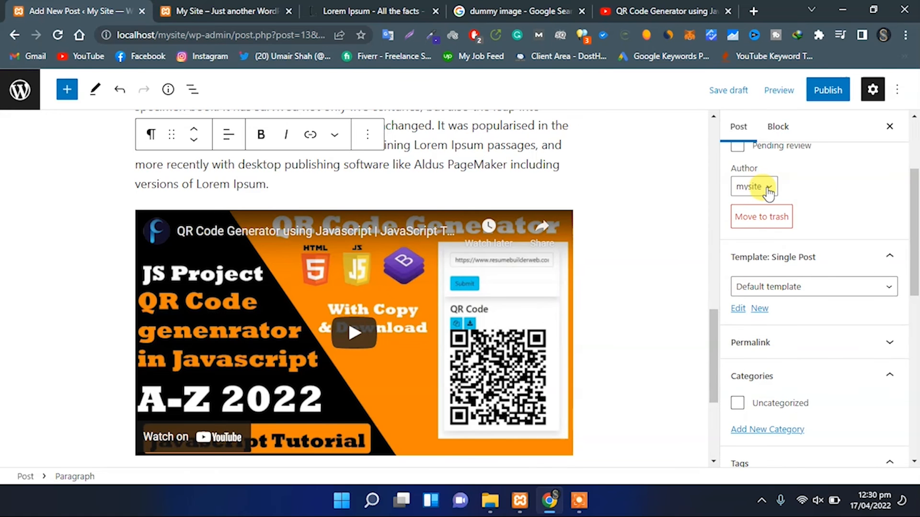
left_click(769, 193)
left_click(770, 193)
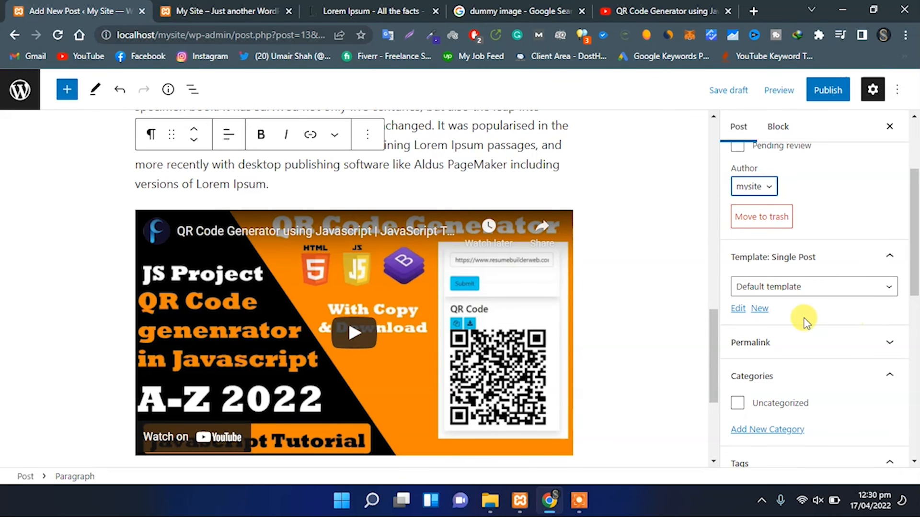
scroll(815, 297, "down", 3)
left_click(860, 208)
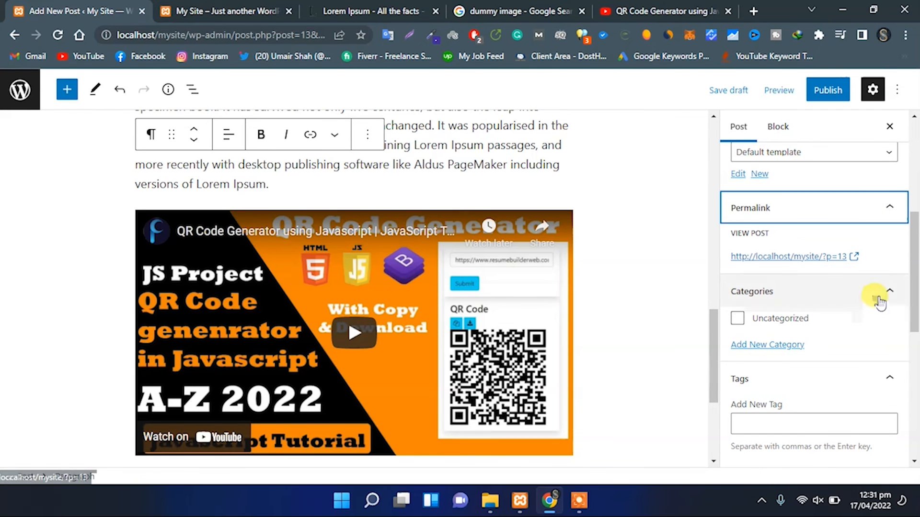
left_click(880, 209)
Add the tag "WordPress" to the post.
scroll(862, 285, "down", 2)
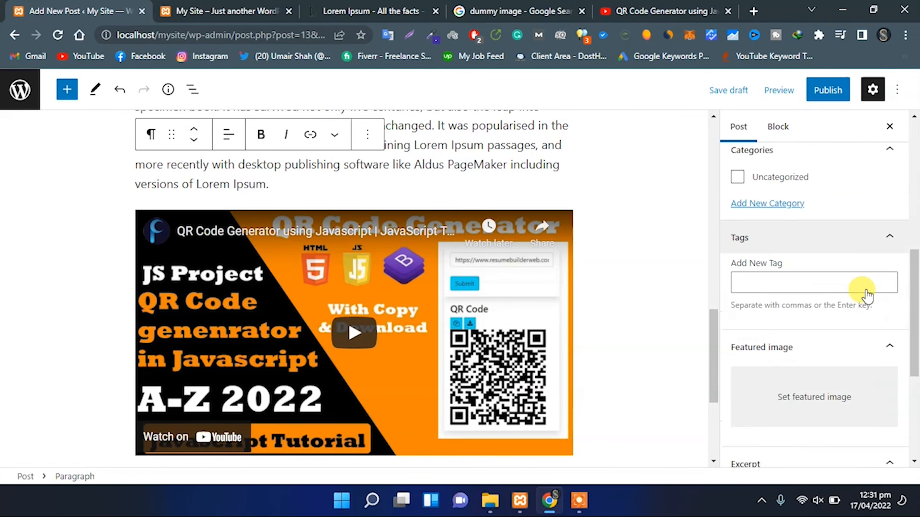
scroll(862, 286, "up", 1)
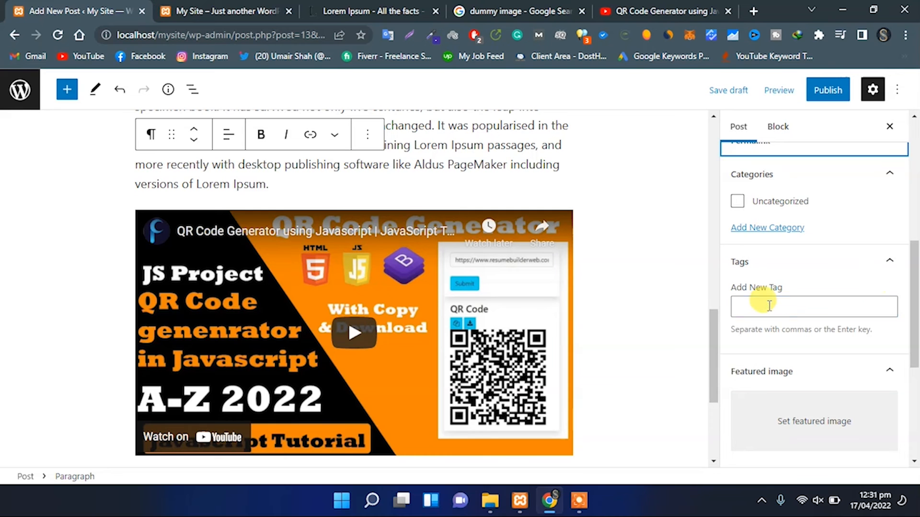
left_click(769, 307)
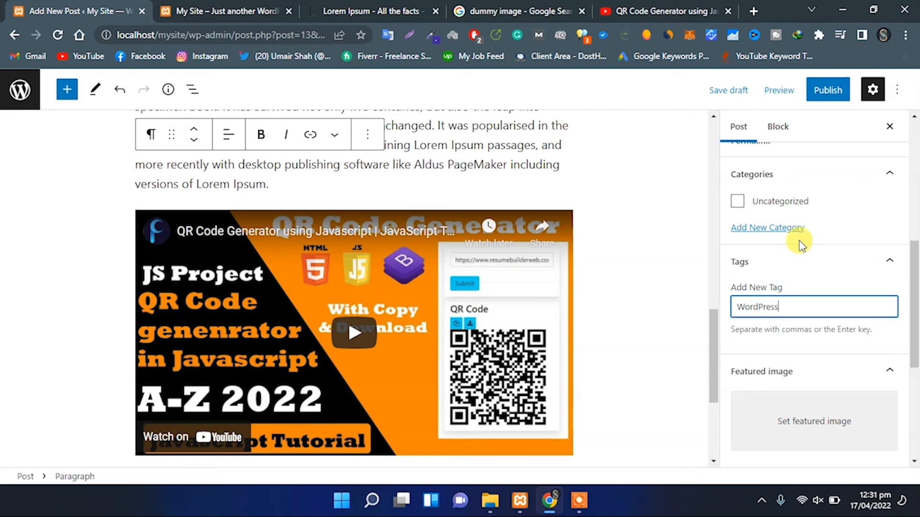
key("Return")
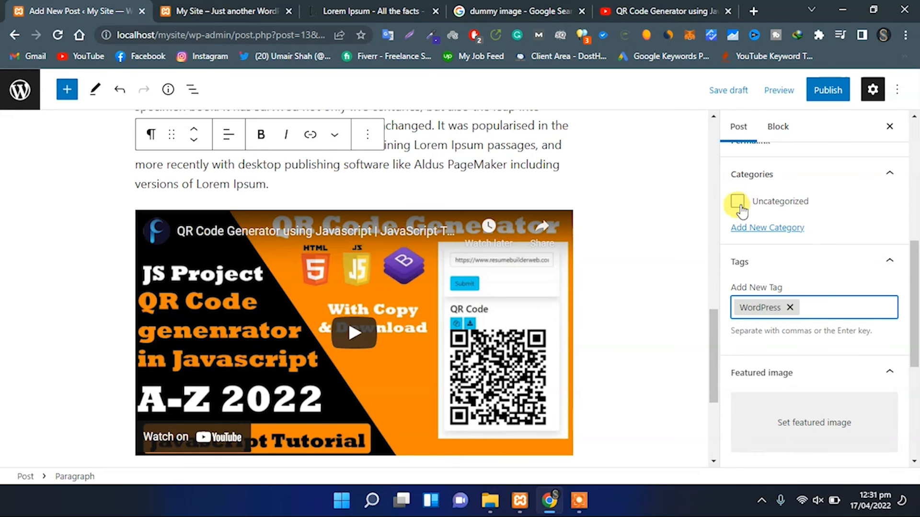
Create a new post category named "WordPress" without a parent category.
left_click(743, 230)
left_click(767, 262)
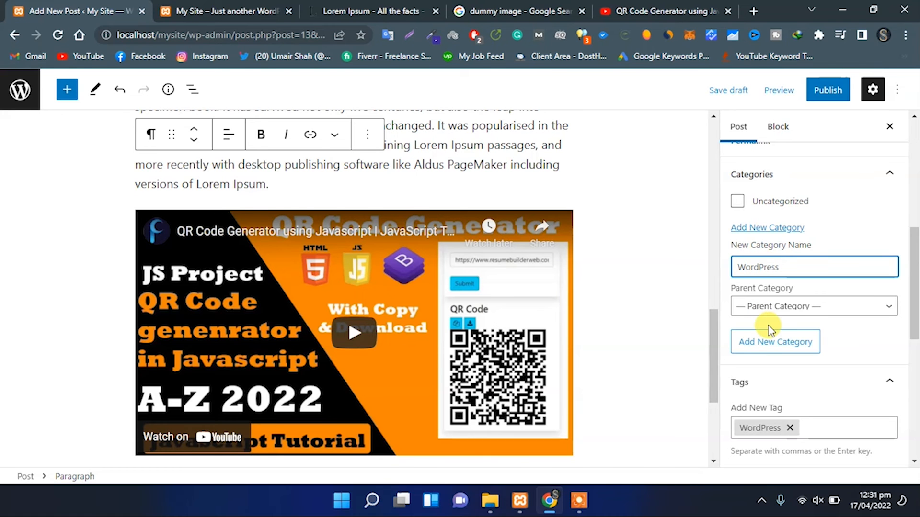
left_click(769, 342)
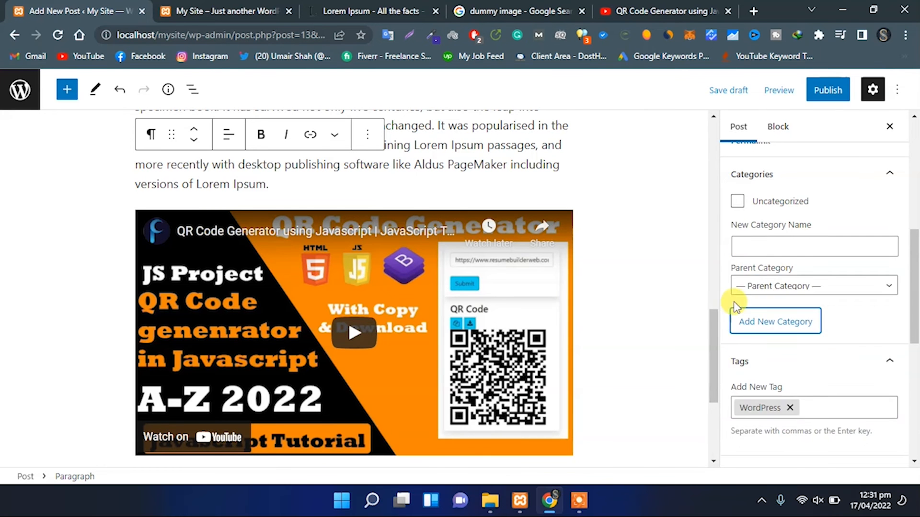
Set the first media library image as the featured image, with "Why WordPress" as its alt text, title, caption and description.
scroll(798, 330, "down", 4)
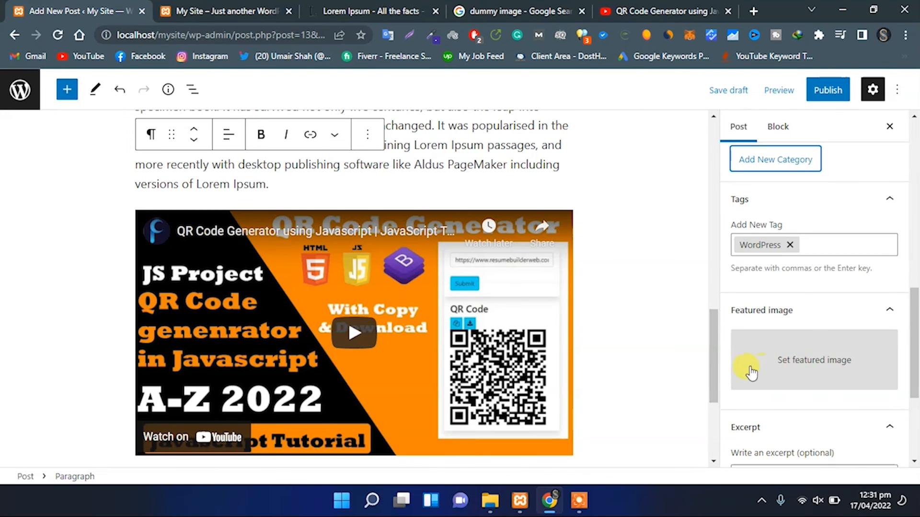
left_click(802, 364)
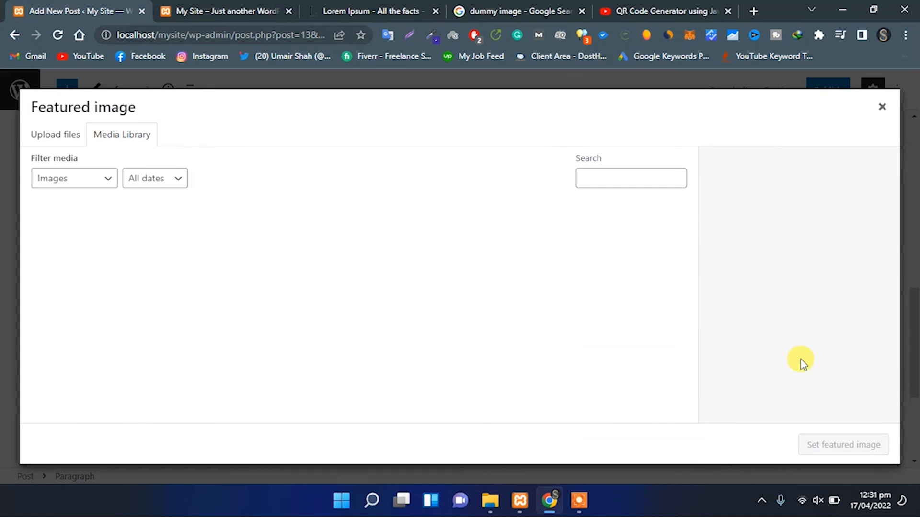
left_click(152, 248)
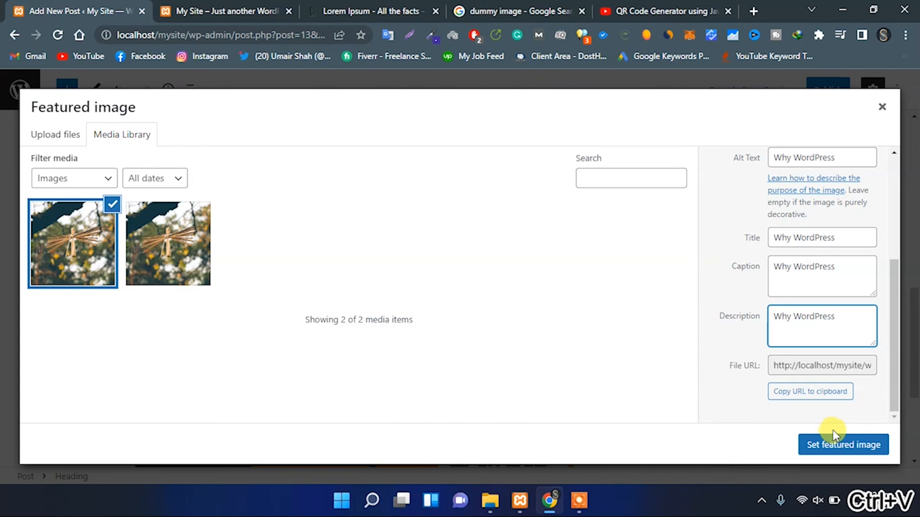
left_click(836, 444)
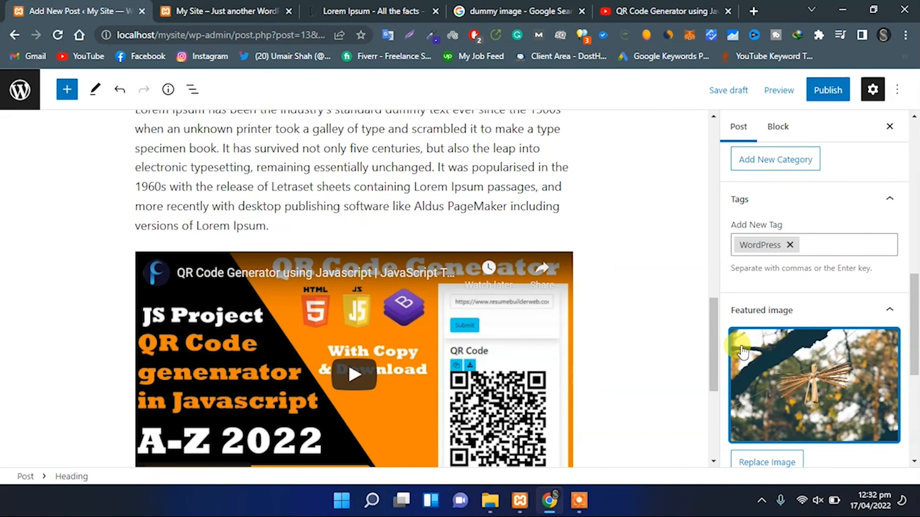
Fill the post excerpt with the first two lines of the Lorem Ipsum paragraph, copied from its start through "since the 1500s".
scroll(623, 302, "down", 1)
scroll(562, 311, "down", 3)
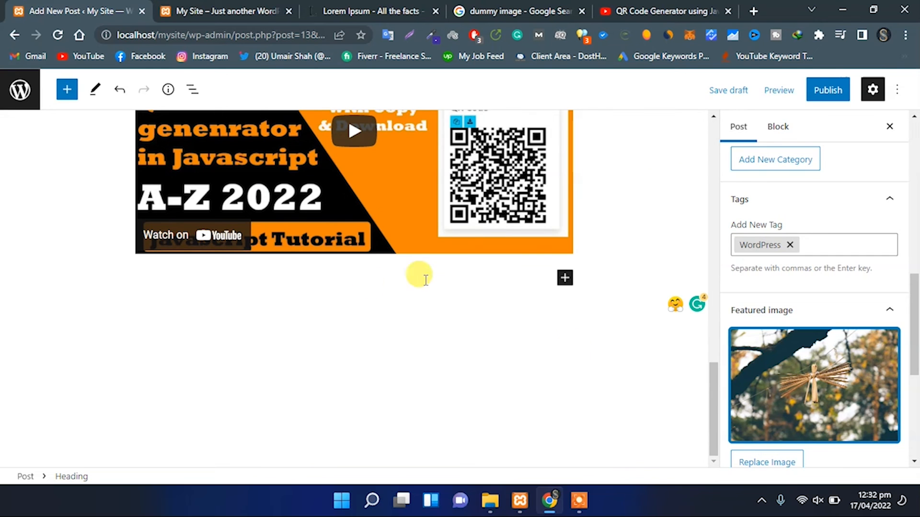
scroll(844, 341, "down", 1)
scroll(844, 341, "down", 5)
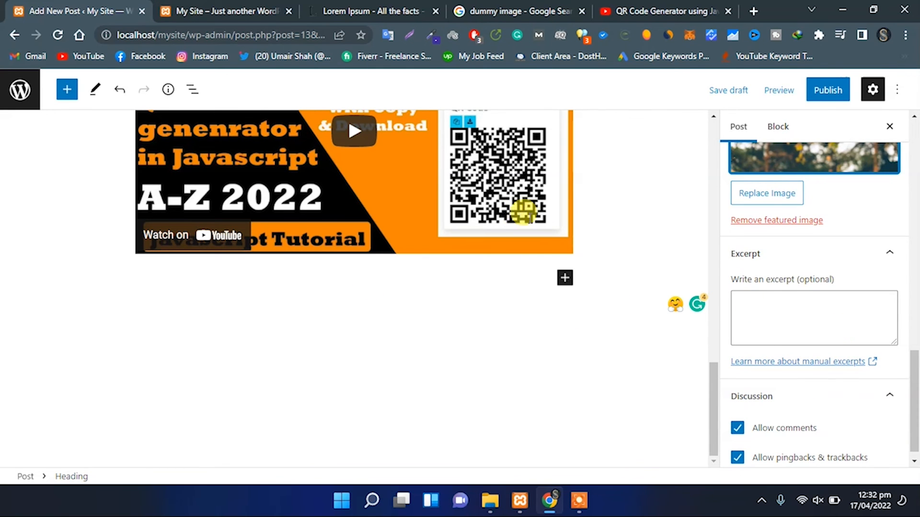
left_click(753, 325)
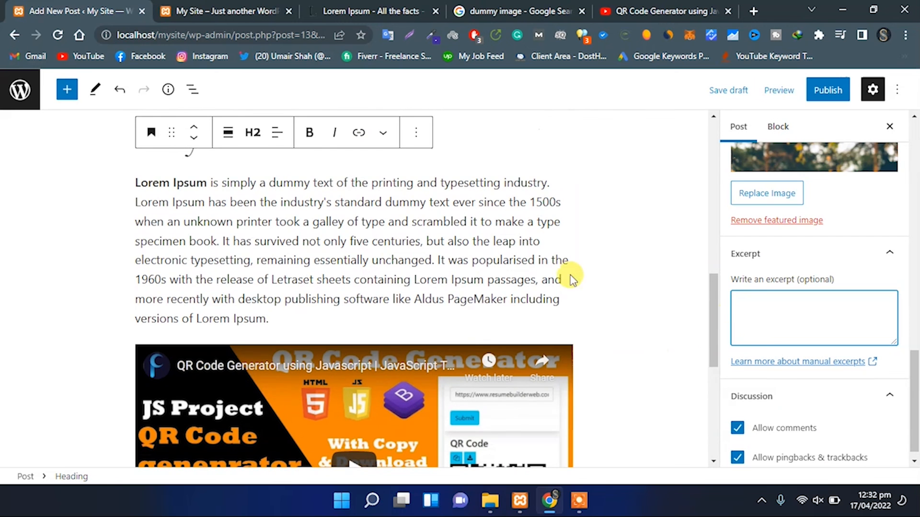
left_click_drag(135, 183, 570, 205)
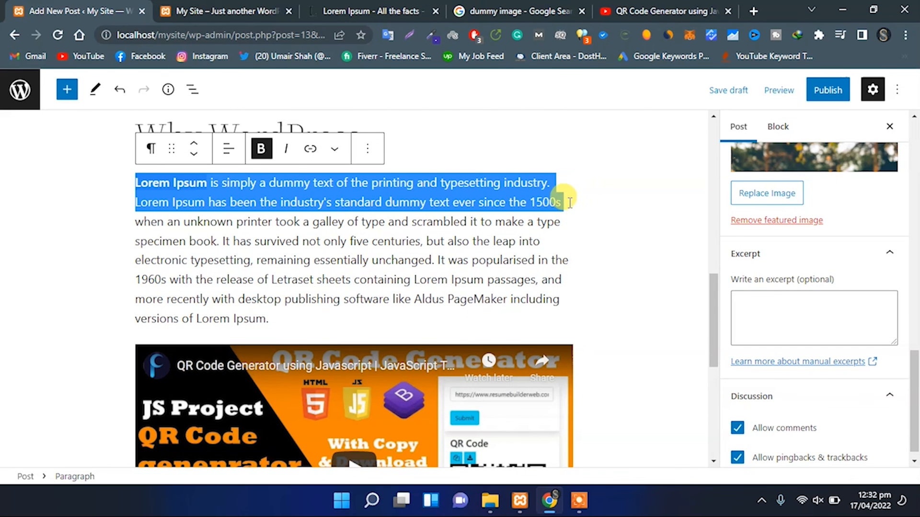
key("ctrl+c")
left_click(746, 306)
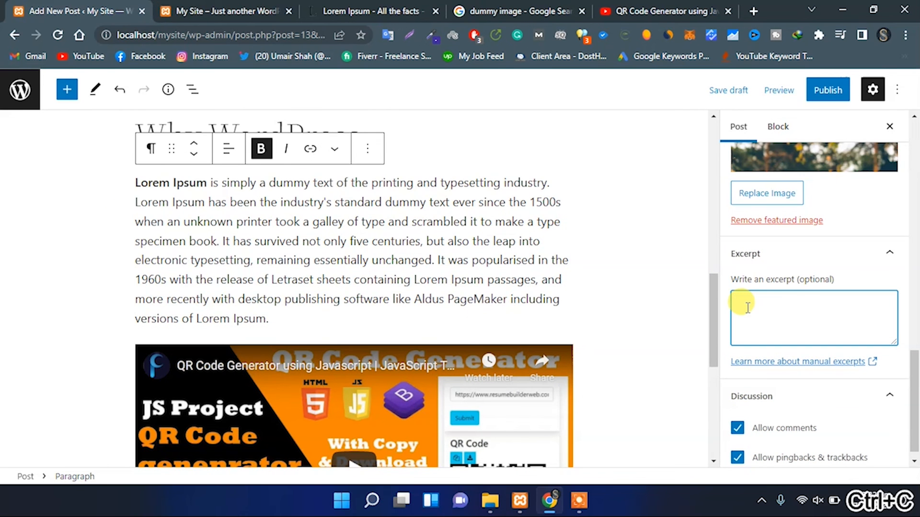
key("ctrl+v")
Review the discussion options and remaining post settings, then publish the post and switch it back to a draft.
scroll(620, 267, "down", 5)
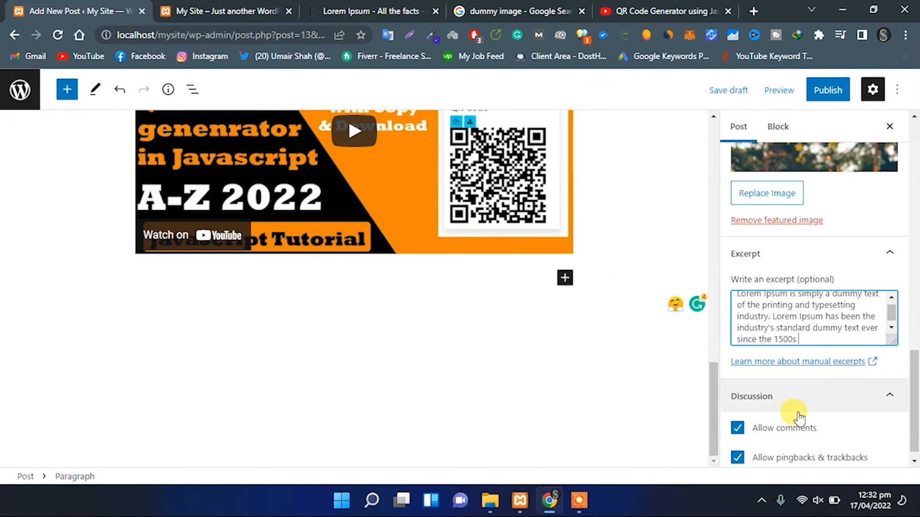
scroll(791, 411, "down", 1)
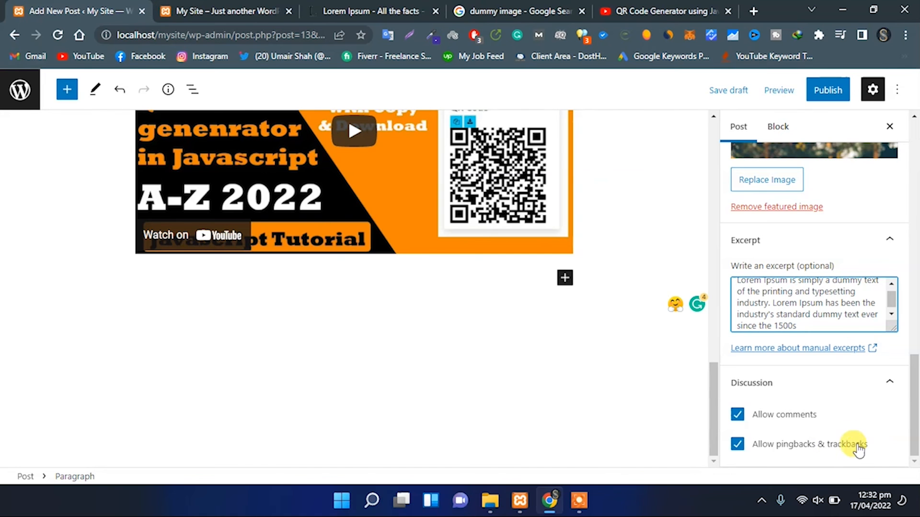
scroll(788, 297, "up", 1)
scroll(744, 175, "up", 6)
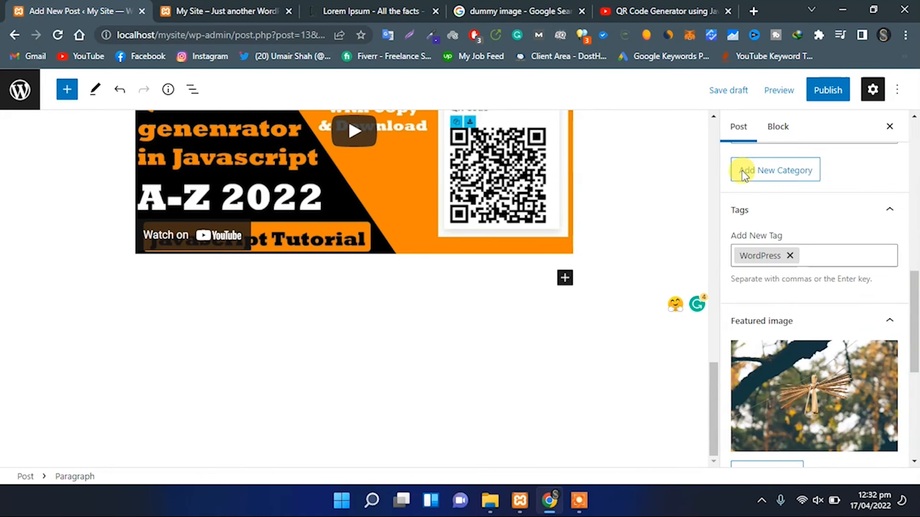
scroll(744, 175, "up", 8)
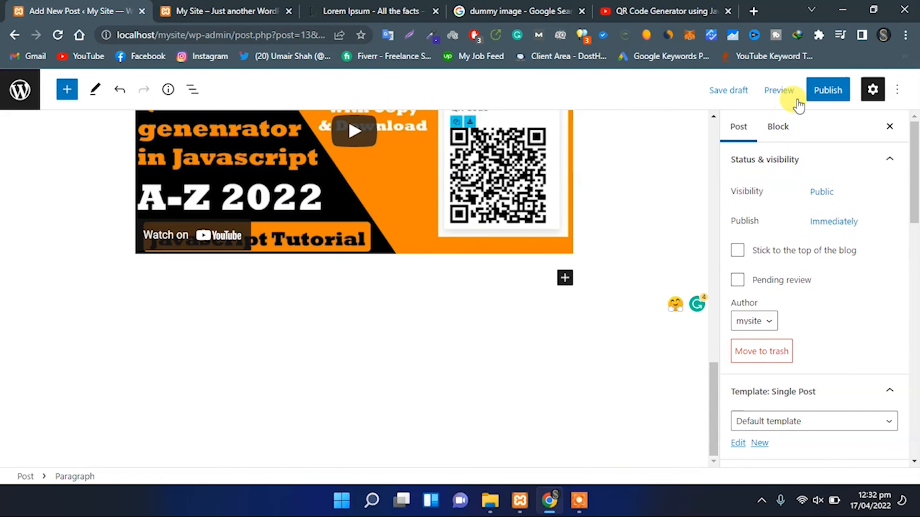
left_click(832, 94)
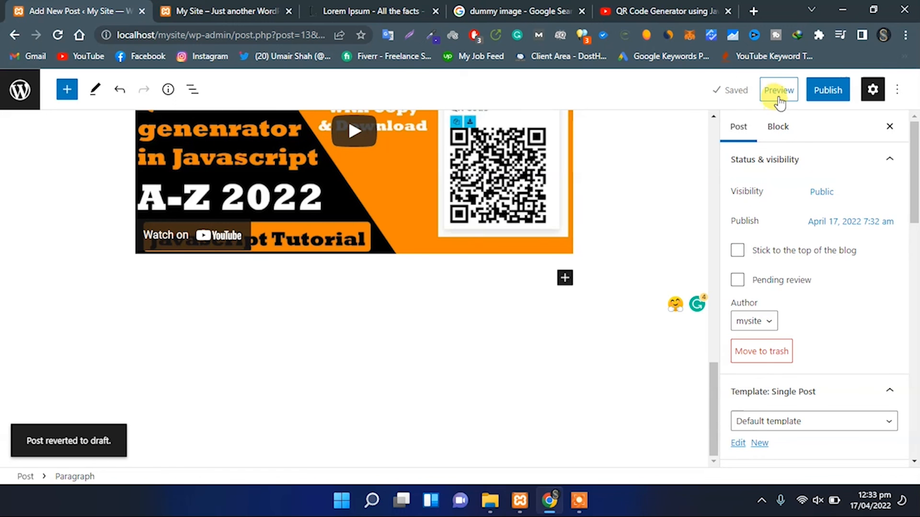
Preview the post layout at tablet and mobile sizes, and return to the desktop view.
left_click(779, 96)
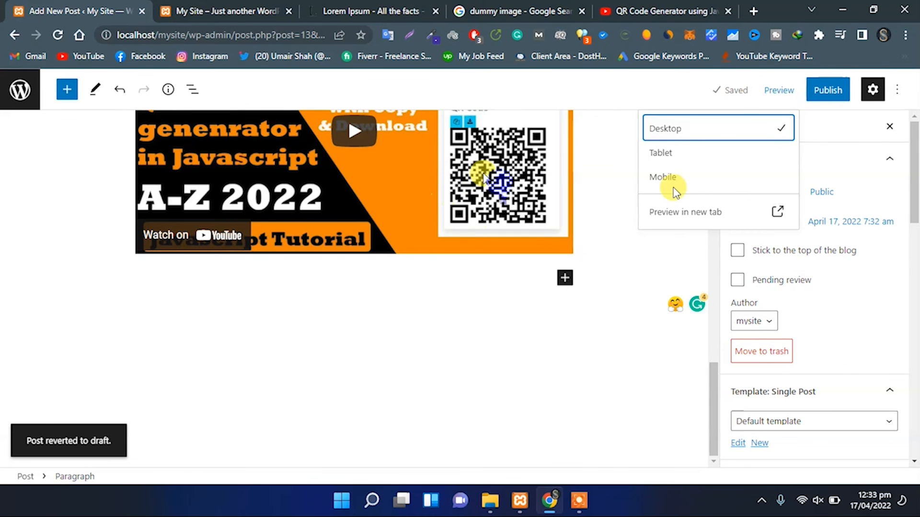
left_click(727, 162)
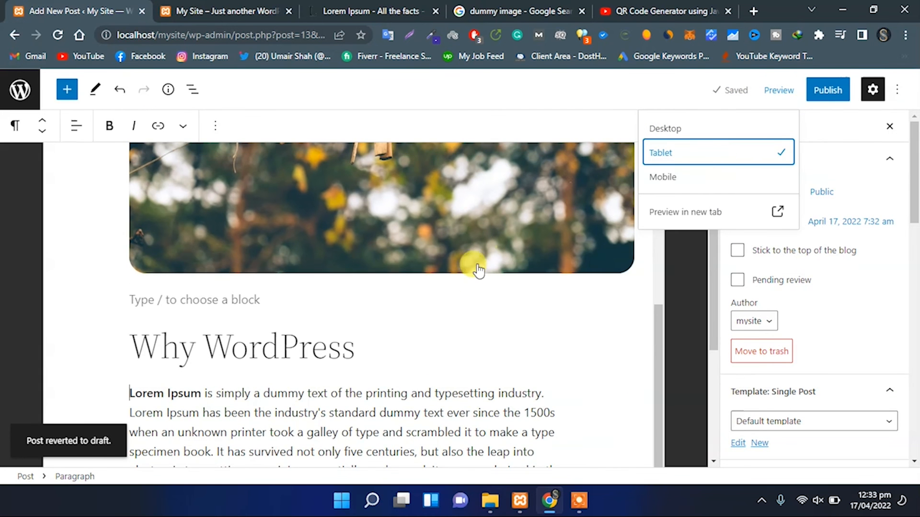
left_click(441, 301)
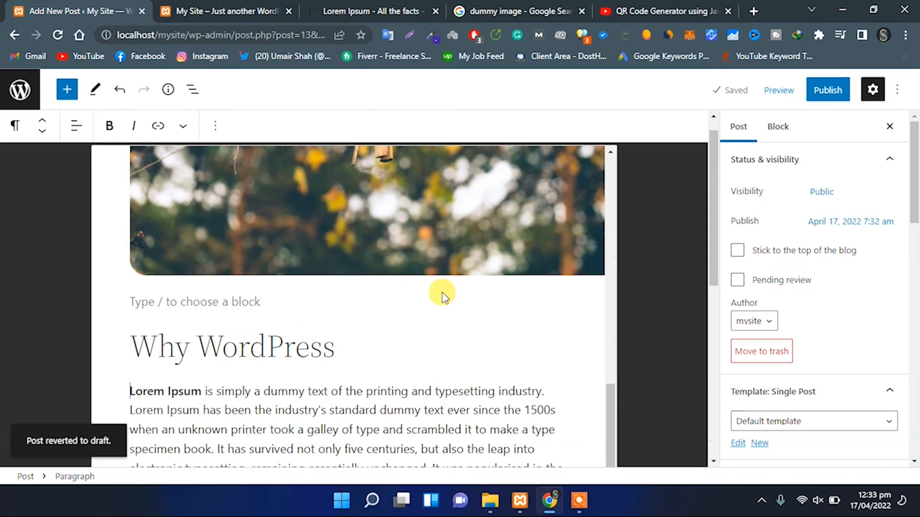
left_click(776, 90)
left_click(711, 177)
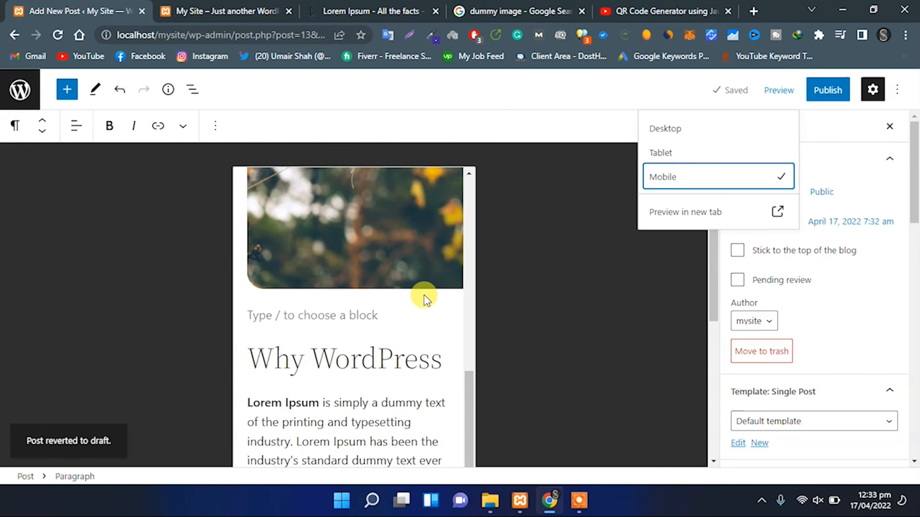
scroll(380, 288, "down", 10)
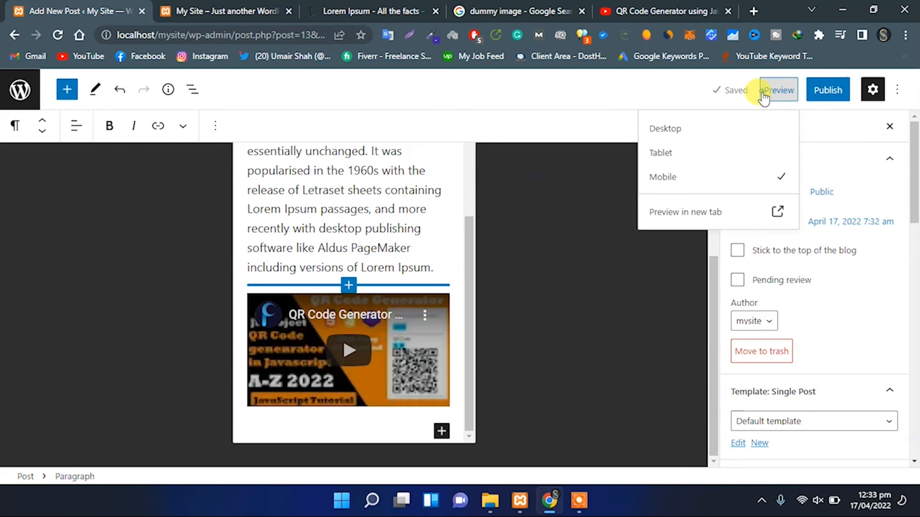
left_click(779, 92)
left_click(778, 92)
left_click(705, 134)
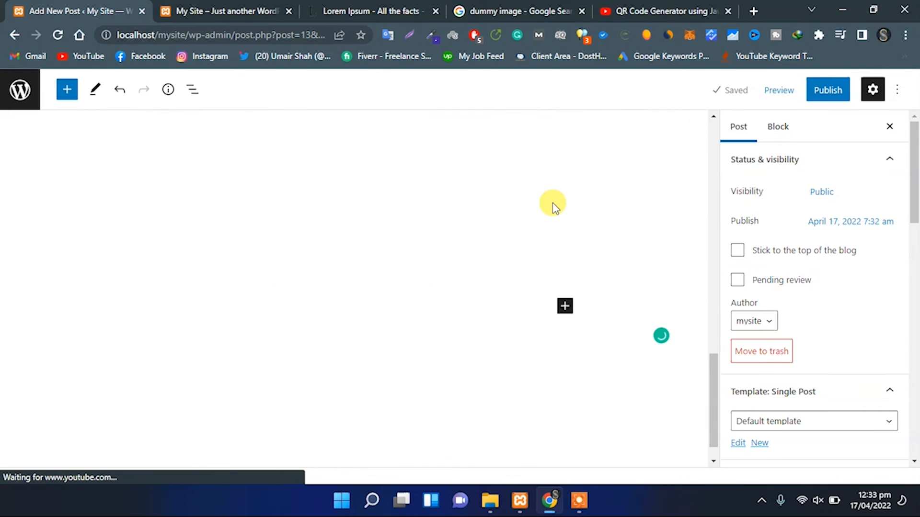
scroll(511, 239, "up", 10)
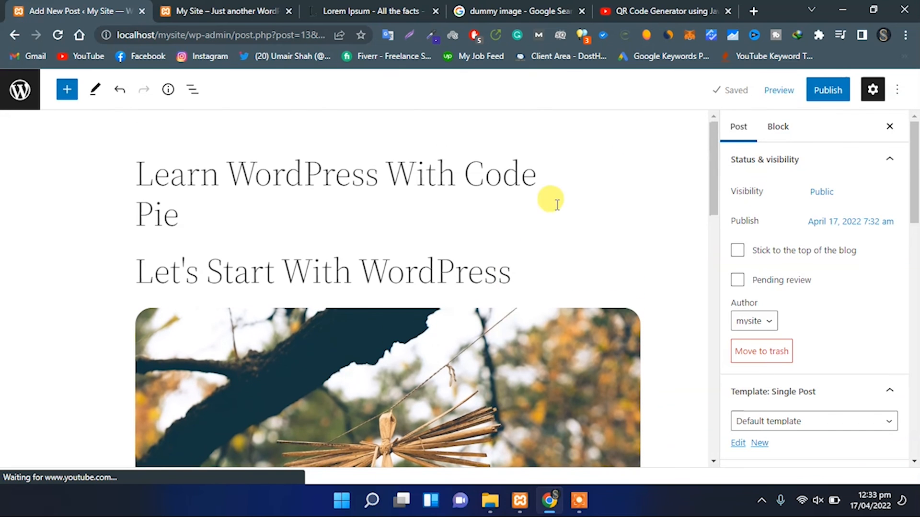
Publish the post and open its live page.
left_click(825, 91)
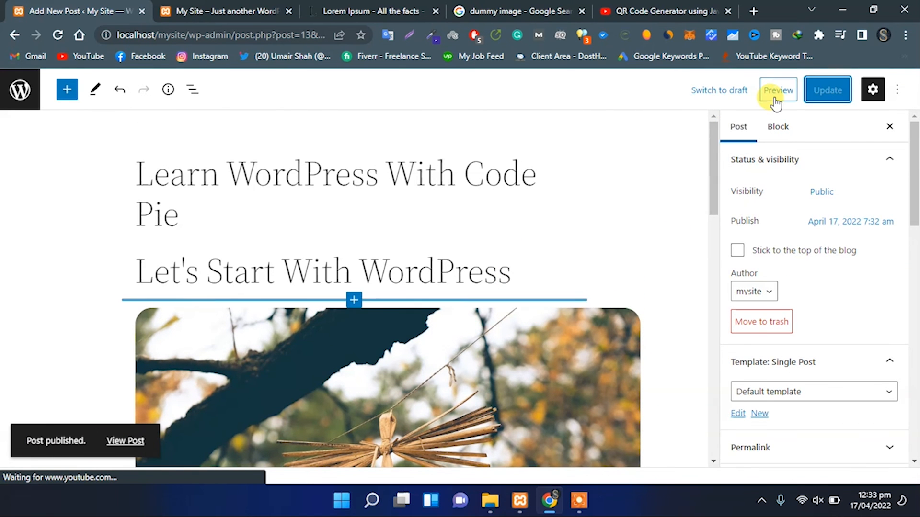
left_click(127, 441)
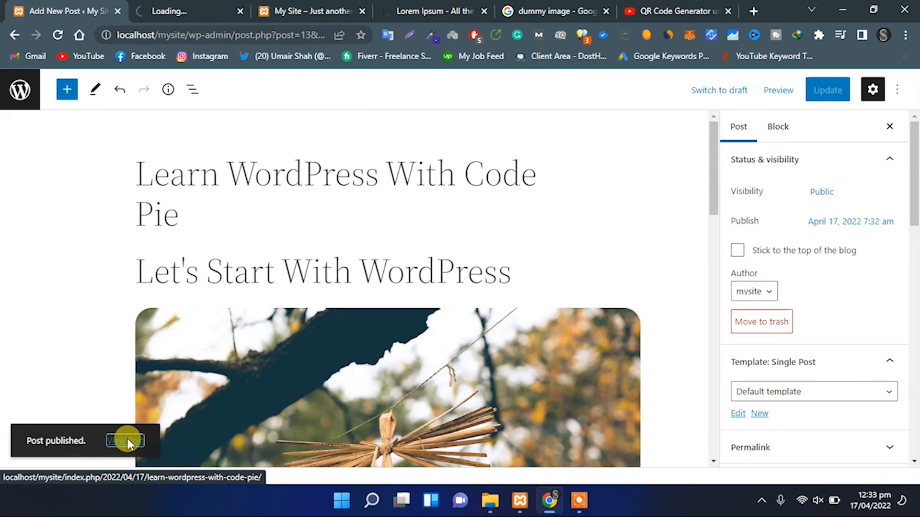
left_click(208, 11)
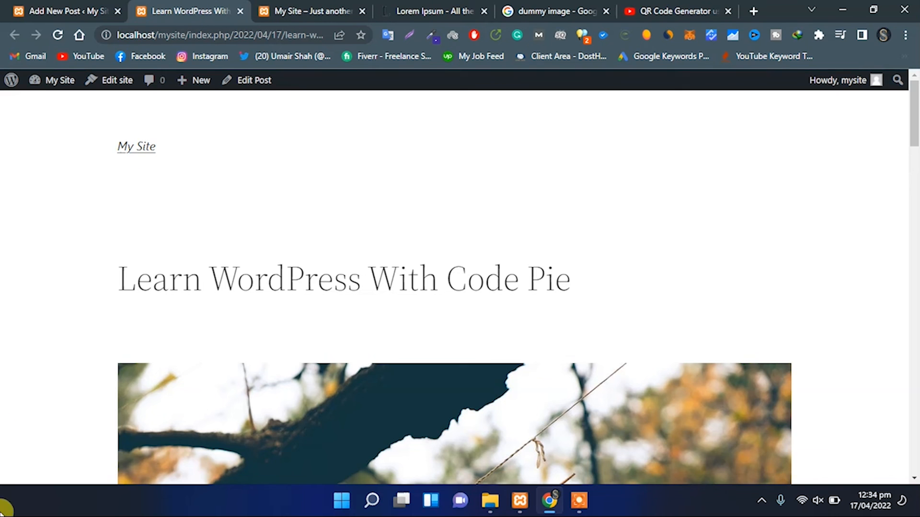
Examine the published post's featured image, content, category and tag links, and comment form.
scroll(415, 282, "down", 8)
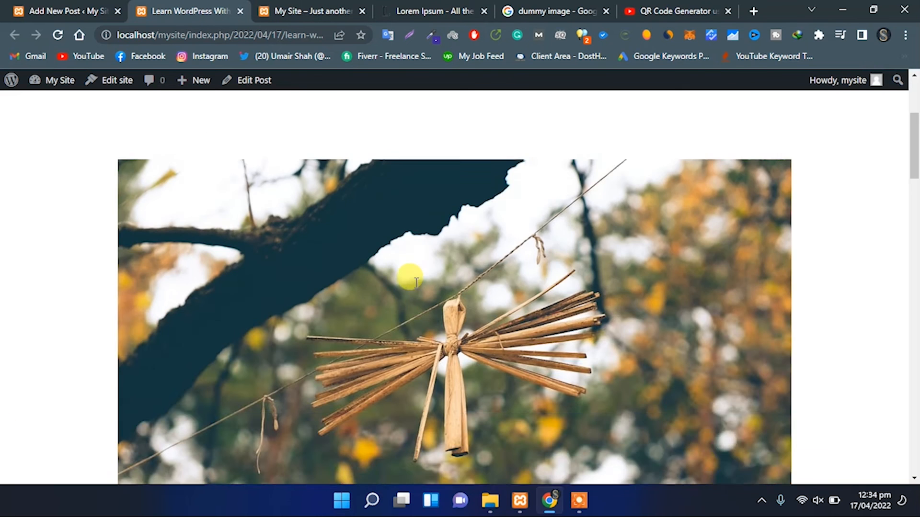
scroll(411, 283, "down", 15)
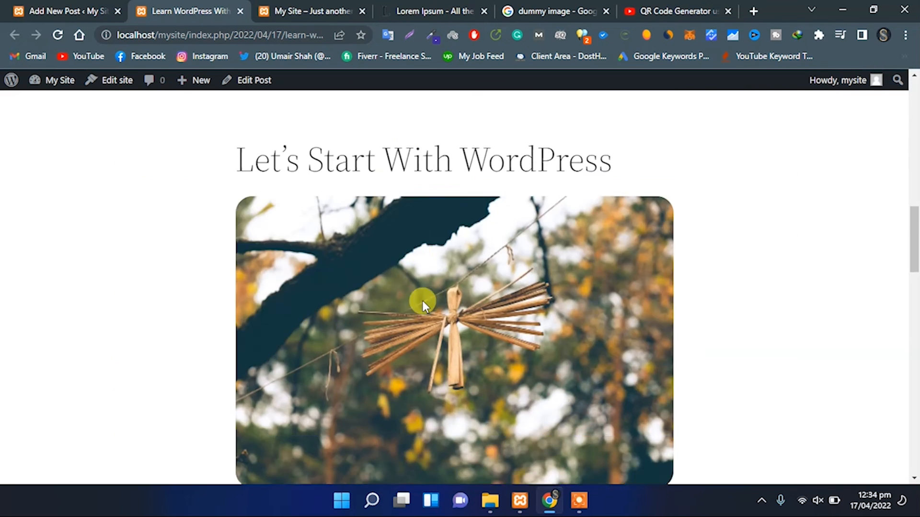
scroll(362, 280, "down", 4)
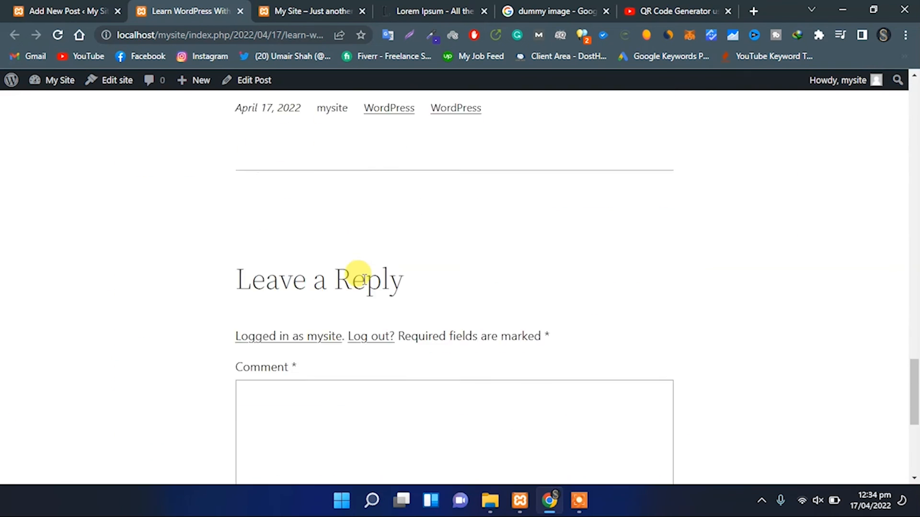
scroll(352, 285, "up", 6)
scroll(395, 323, "down", 8)
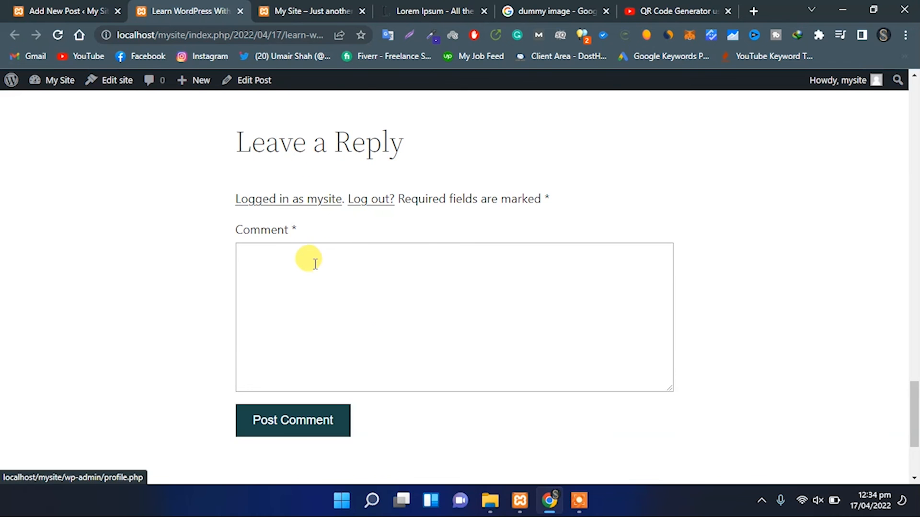
scroll(311, 261, "down", 3)
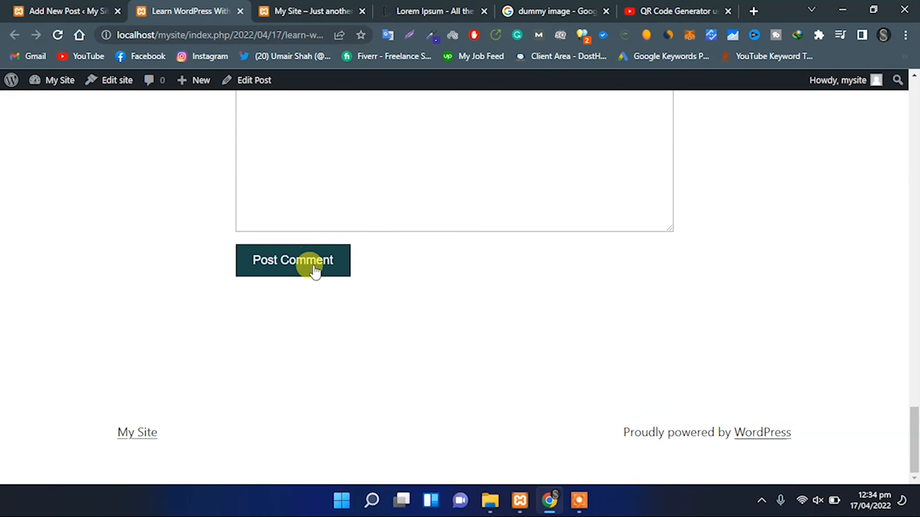
Open the site's home page and examine how the new post is listed with its image and excerpt.
left_click(130, 438)
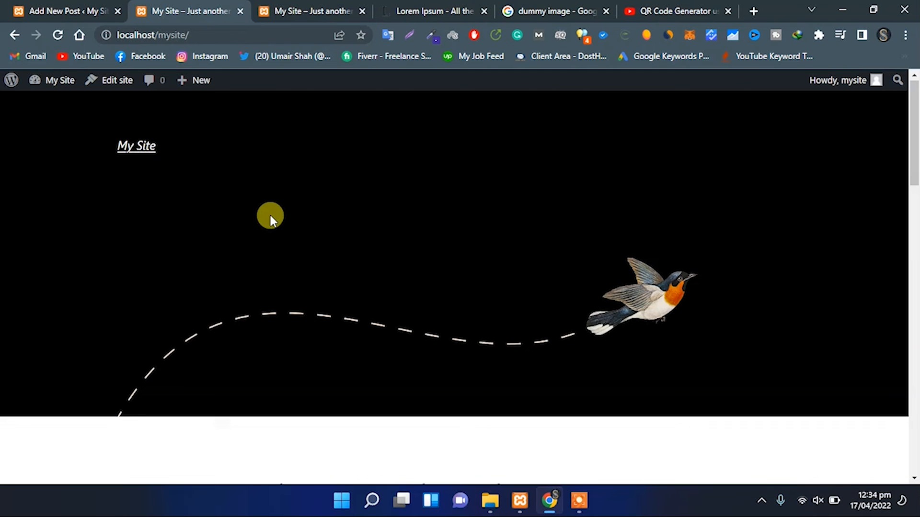
scroll(267, 216, "down", 5)
scroll(270, 220, "down", 10)
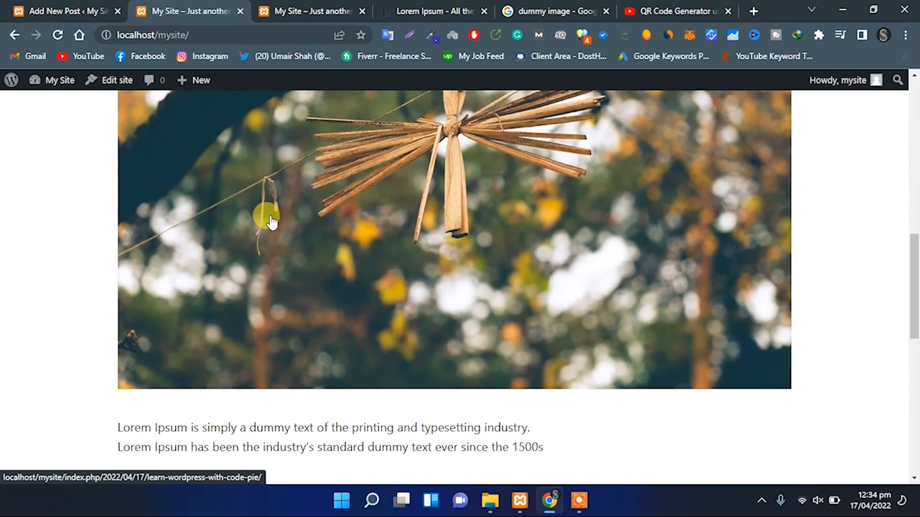
scroll(272, 220, "down", 3)
scroll(272, 219, "up", 6)
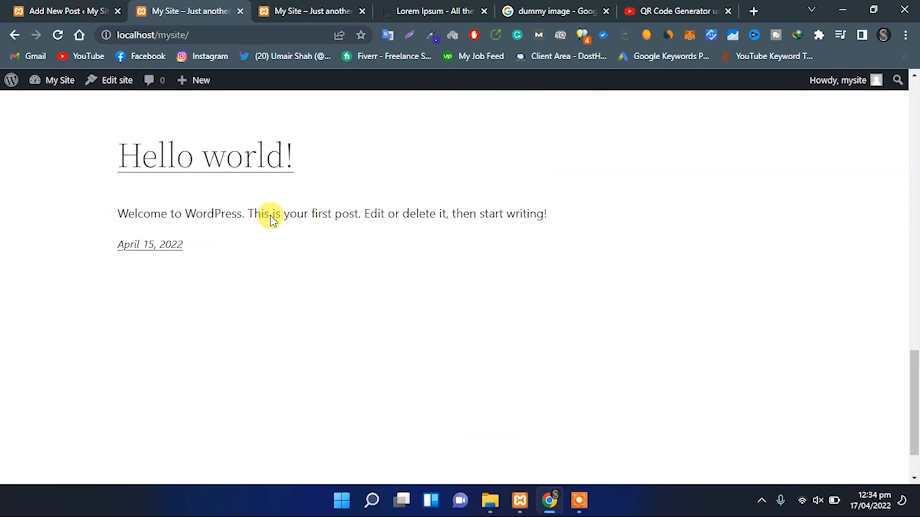
scroll(271, 218, "up", 10)
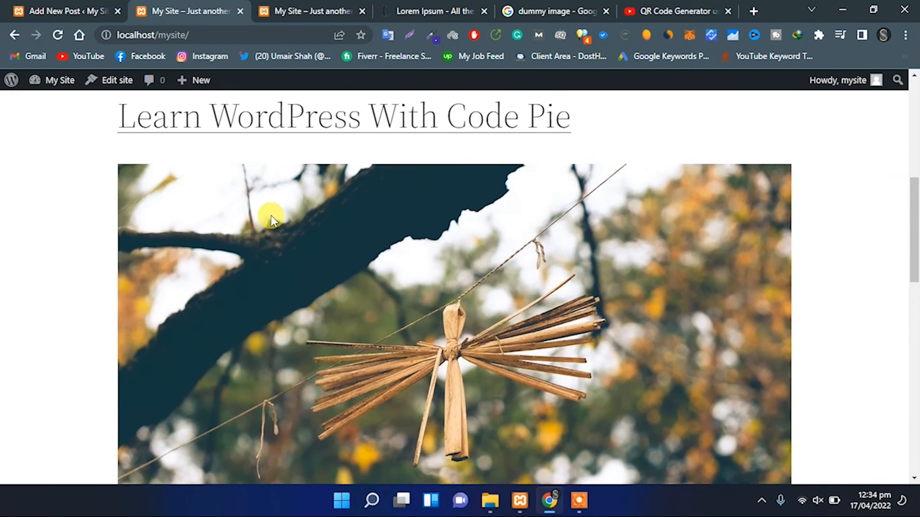
scroll(271, 220, "down", 10)
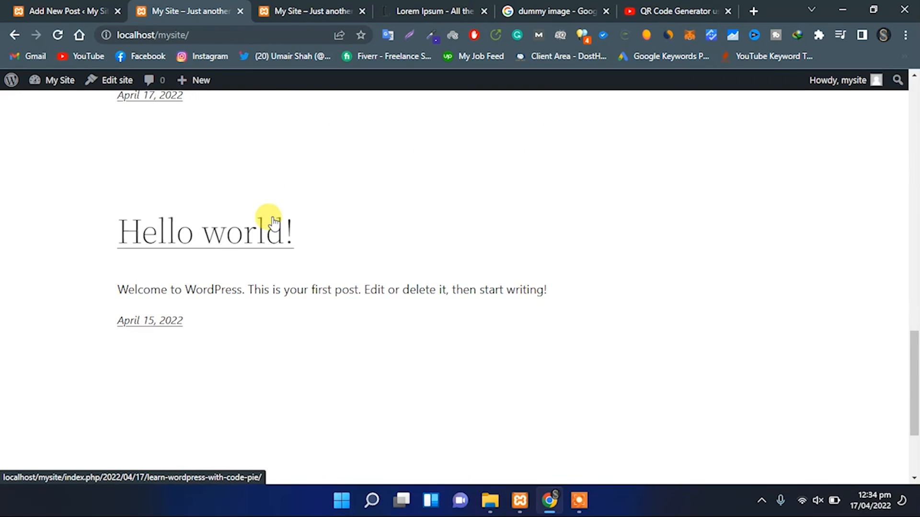
scroll(277, 229, "down", 3)
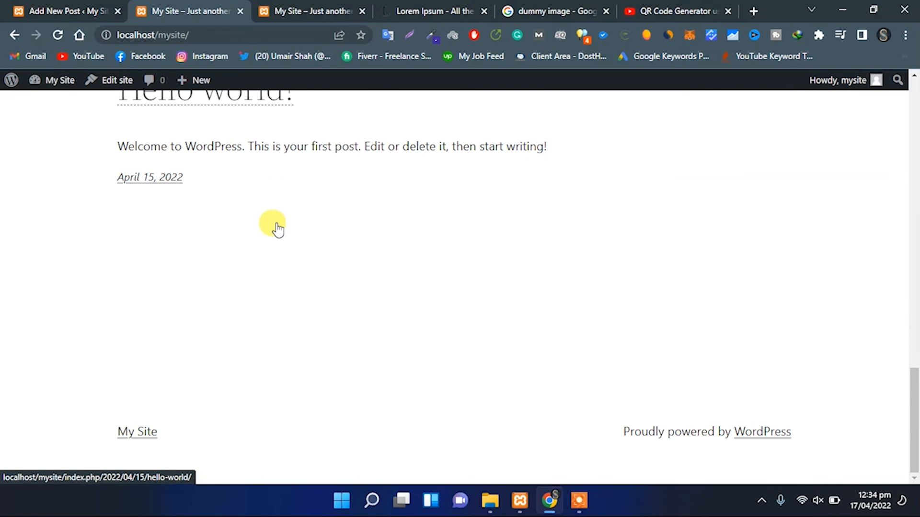
Return from the post editor to the admin list of all posts and reload it.
left_click(84, 16)
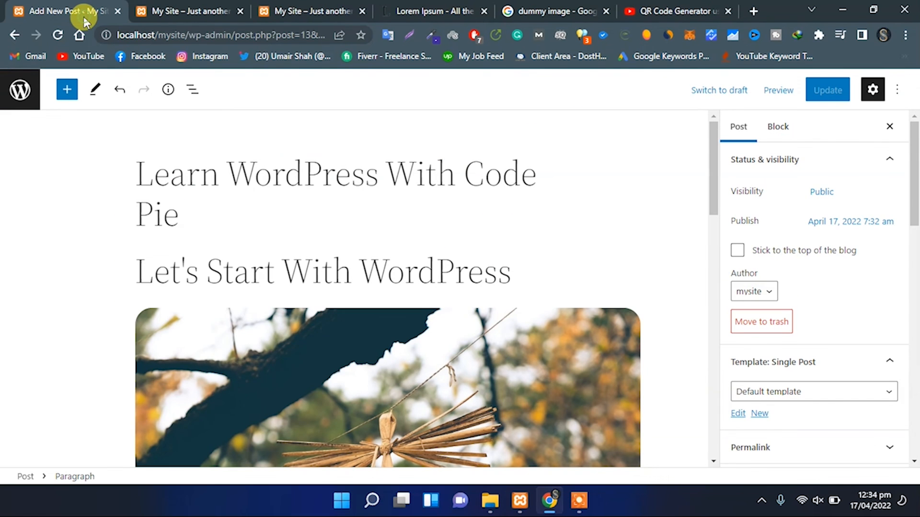
left_click(15, 36)
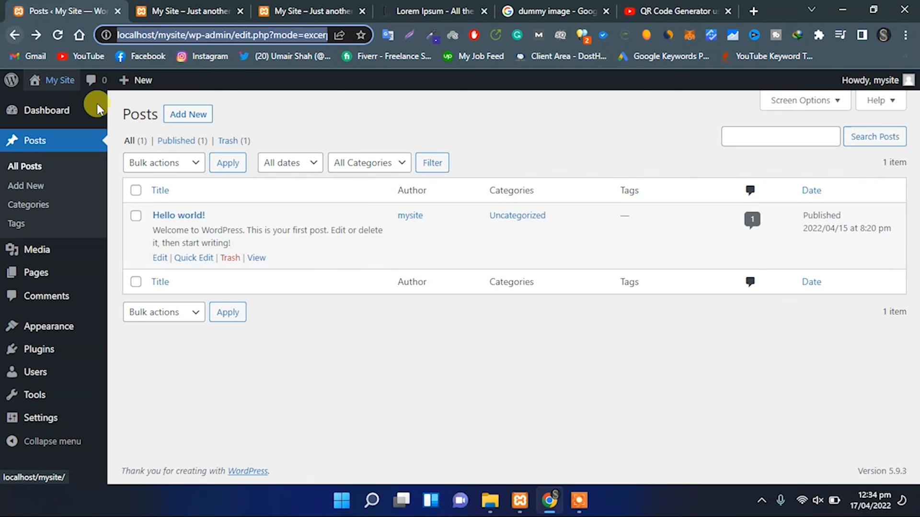
left_click(57, 34)
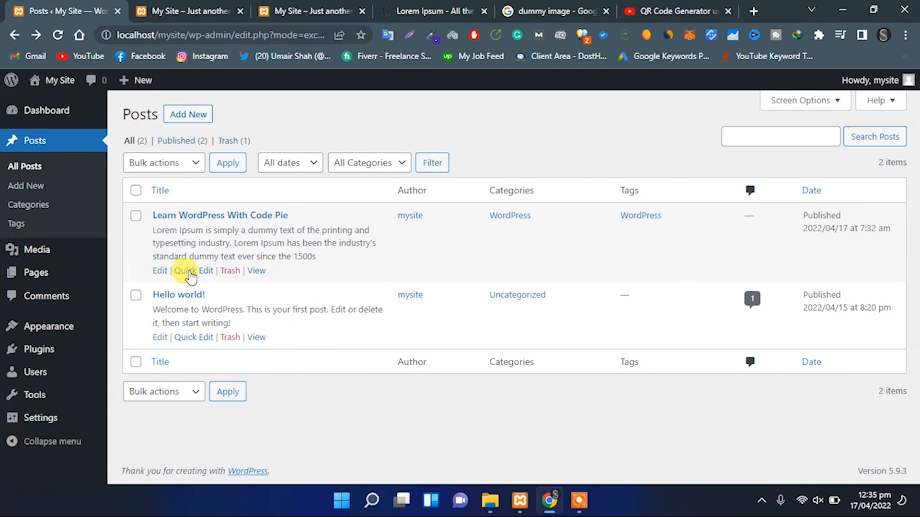
Quick edit the "Learn WordPress With Code Pie" post, changing its title to "Learn WordPress With Code Pie 2022", and update it.
left_click(192, 271)
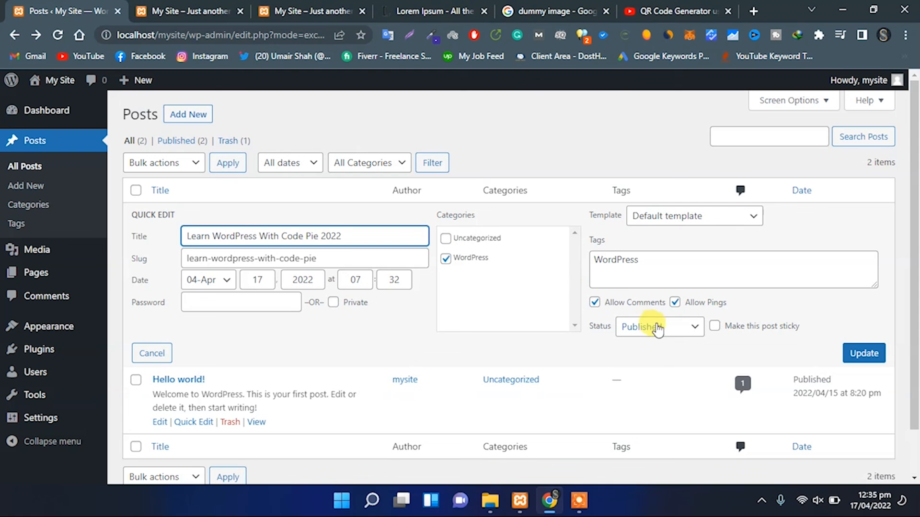
left_click(690, 327)
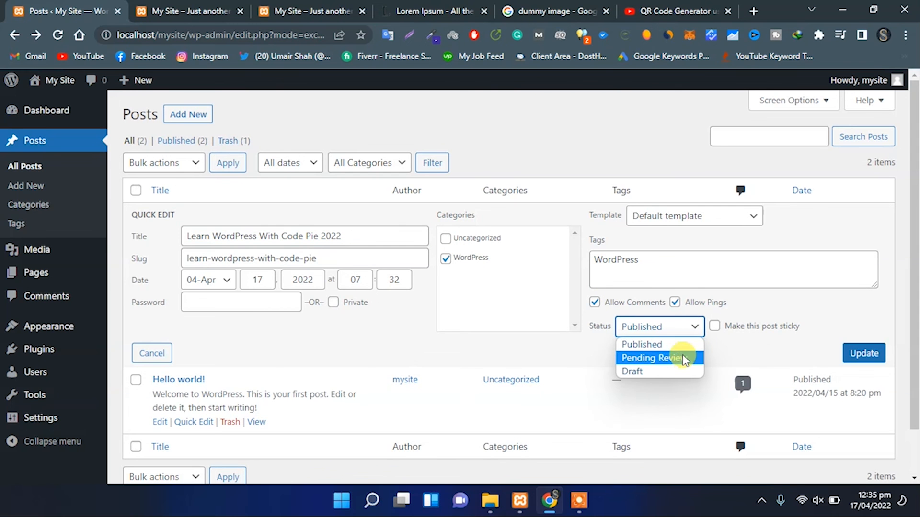
left_click(777, 307)
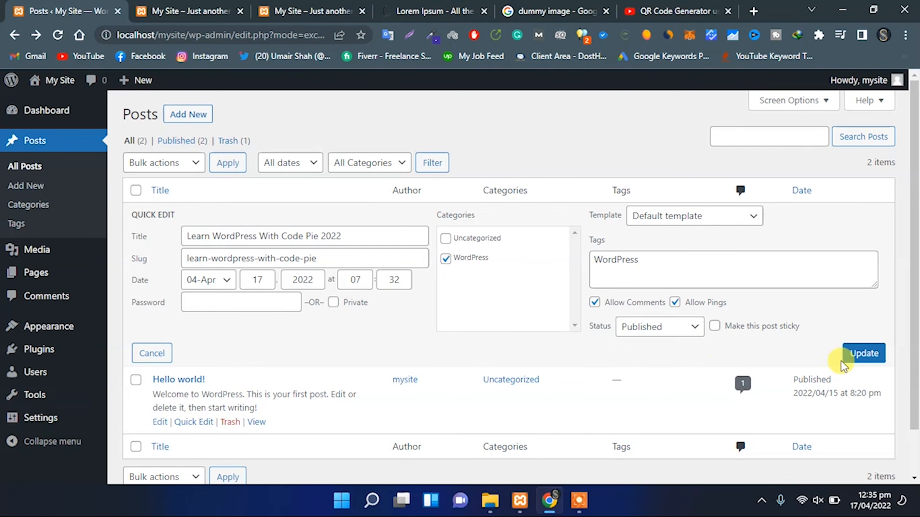
left_click(863, 355)
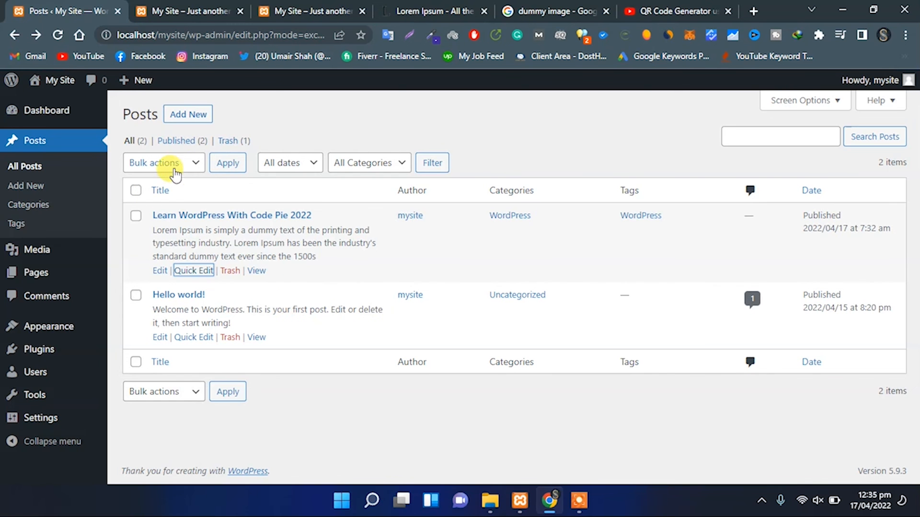
Move the "Hello world!" post to the trash with a bulk action.
left_click(136, 296)
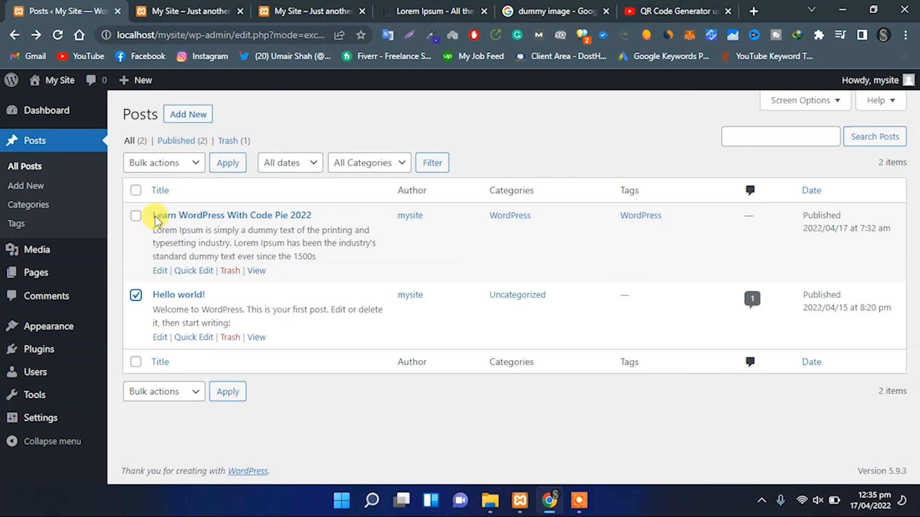
left_click(192, 172)
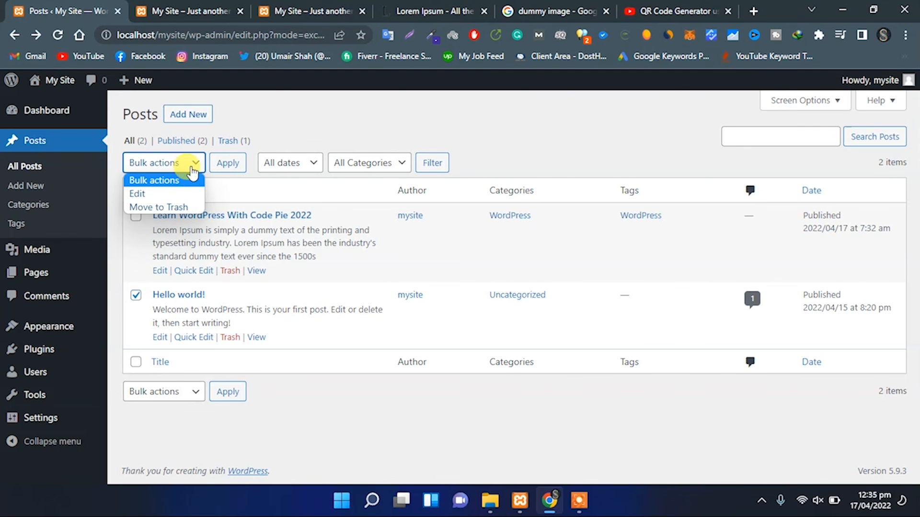
left_click(184, 207)
left_click(216, 165)
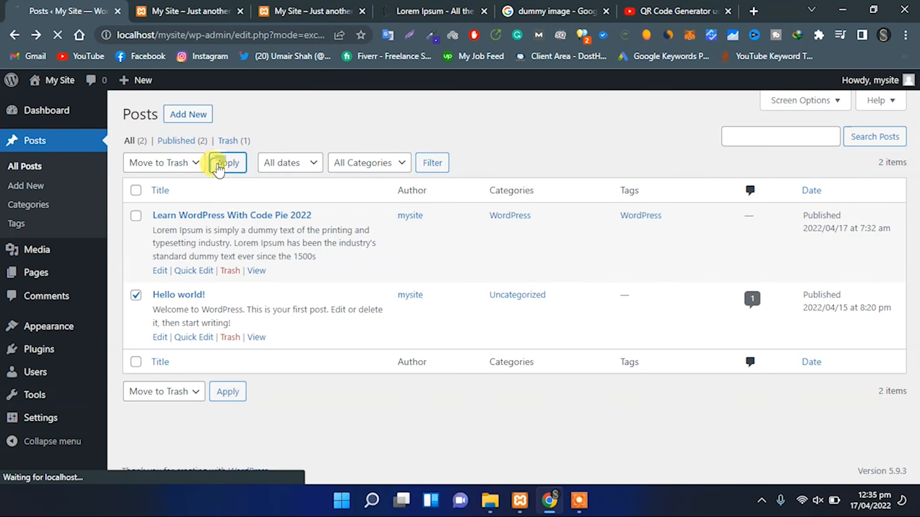